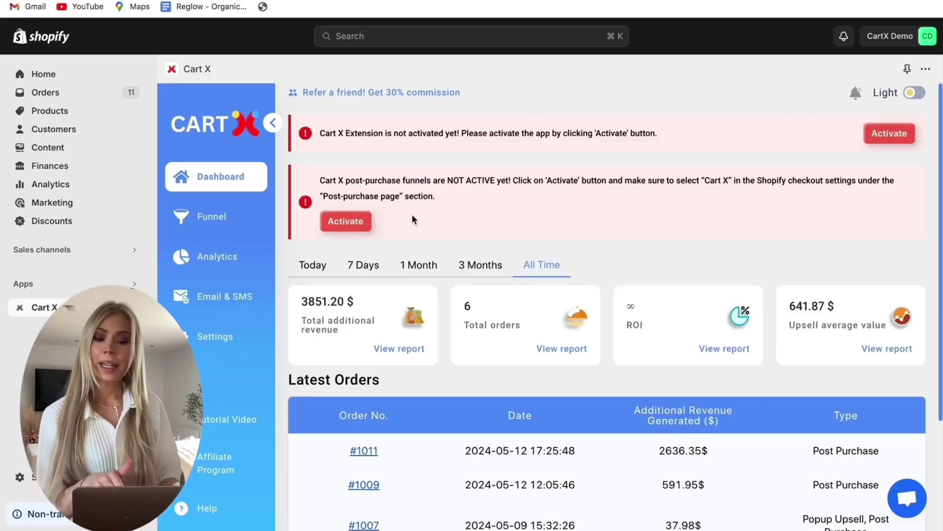
Enable the Cart X app embed in the store theme and save the theme.
{"action": "left_click", "coordinate": [889, 133]}
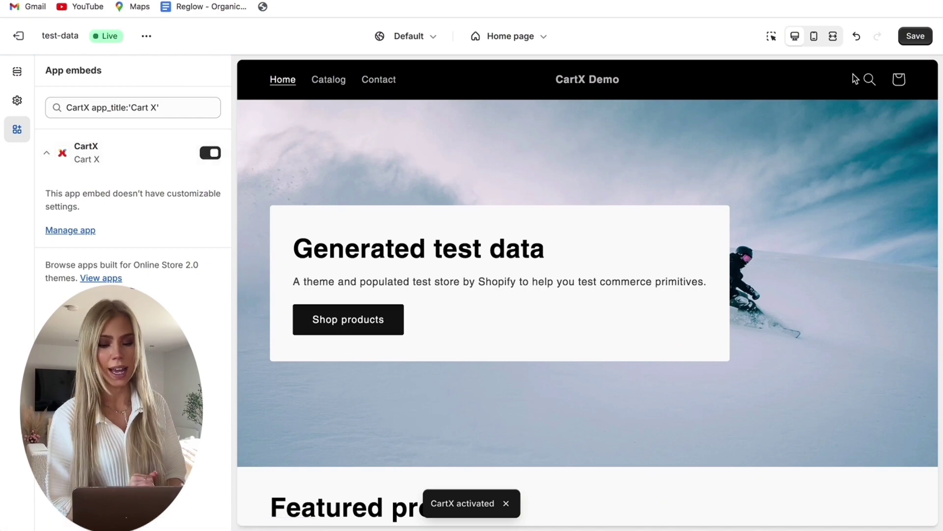
{"action": "left_click", "coordinate": [915, 37]}
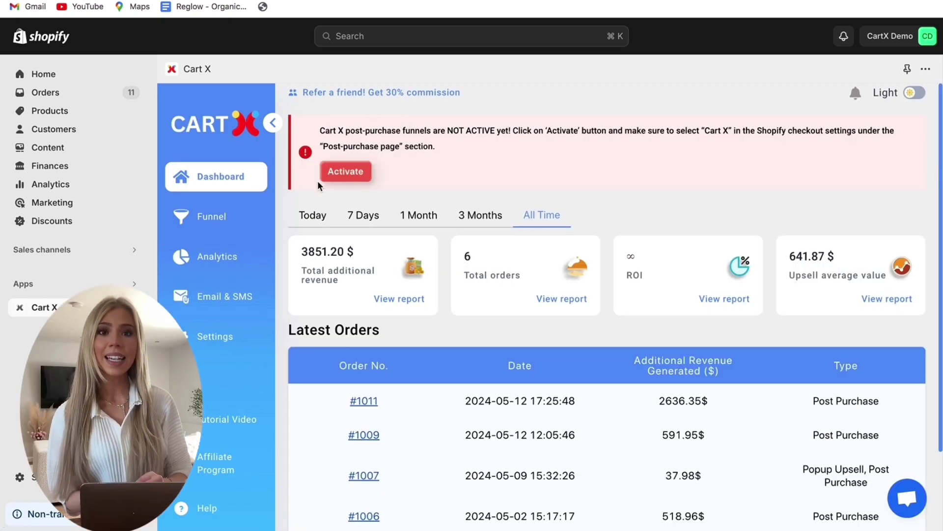
Select Cart X as the post-purchase page app in checkout settings and save.
{"action": "left_click", "coordinate": [349, 173]}
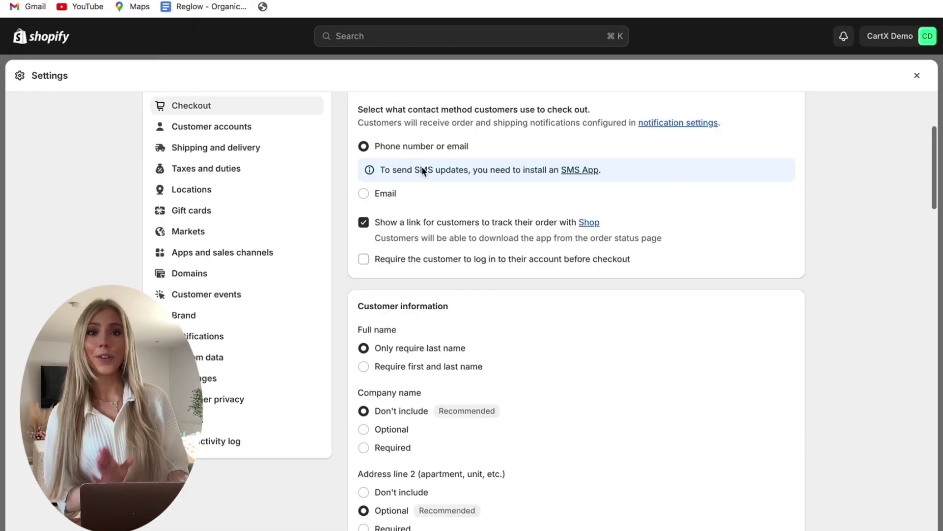
{"action": "scroll", "coordinate": [424, 173], "scroll_direction": "up", "scroll_amount": 5}
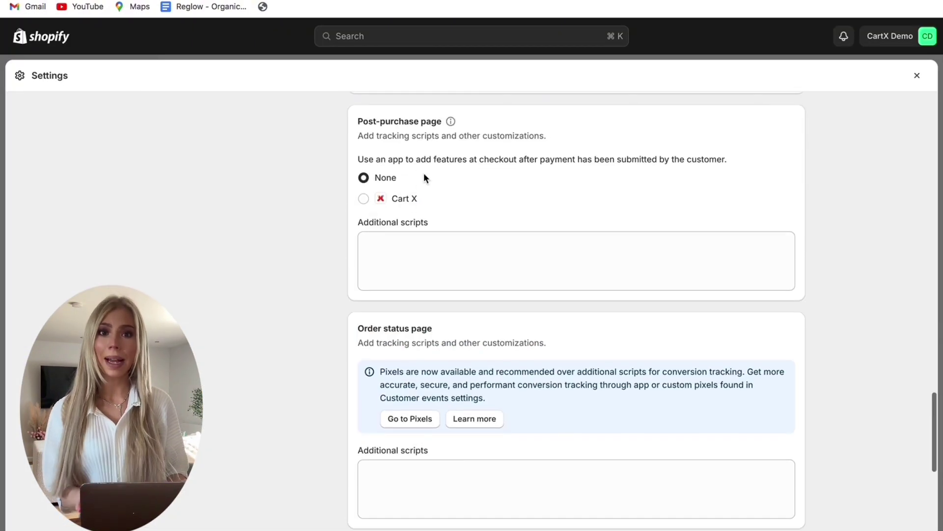
{"action": "left_click", "coordinate": [363, 199]}
{"action": "left_click", "coordinate": [913, 76]}
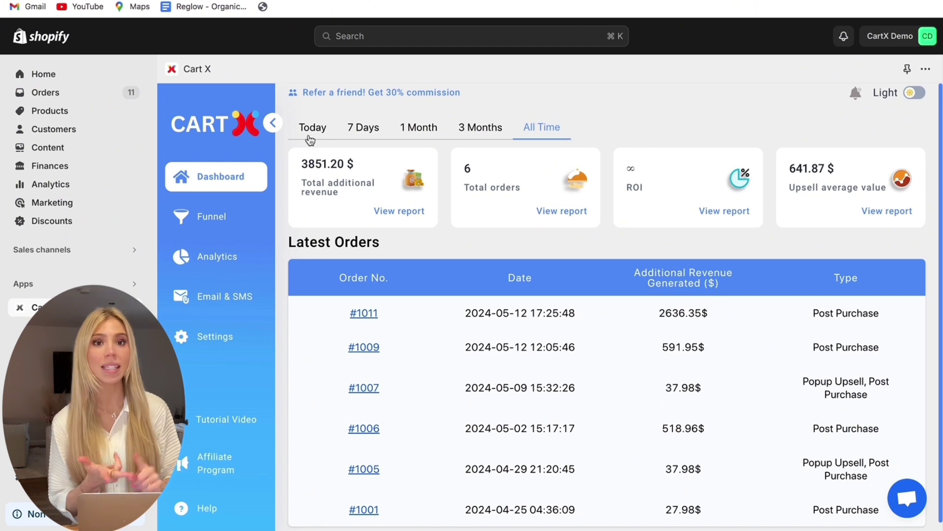
Start a new funnel named 'Test Funnel' with Manual creation selected.
{"action": "left_click", "coordinate": [230, 217]}
{"action": "left_click", "coordinate": [273, 123]}
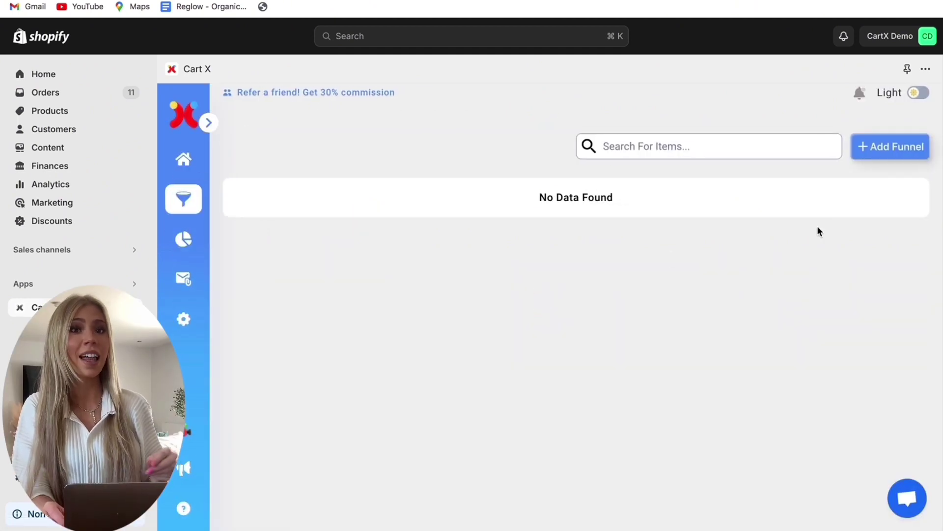
{"action": "left_click", "coordinate": [877, 156]}
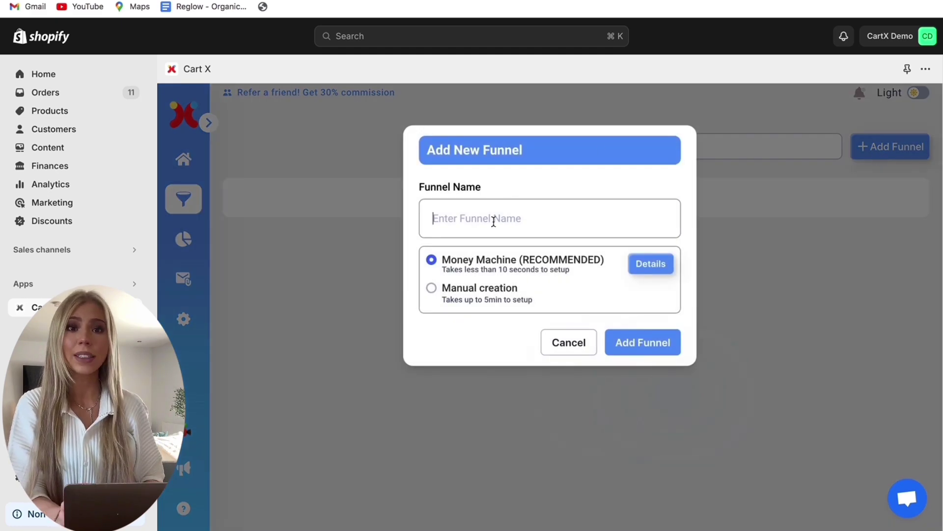
{"action": "type", "text": "Test Funnel"}
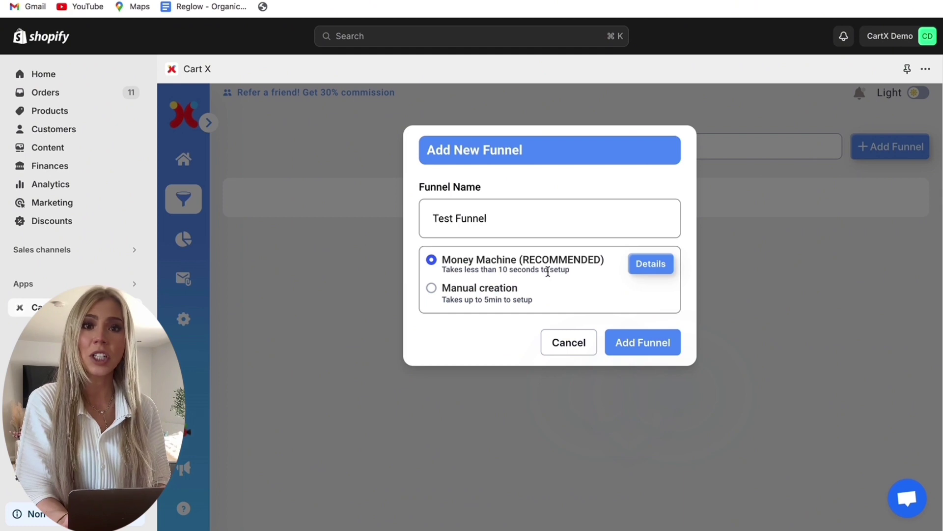
{"action": "left_click", "coordinate": [432, 290]}
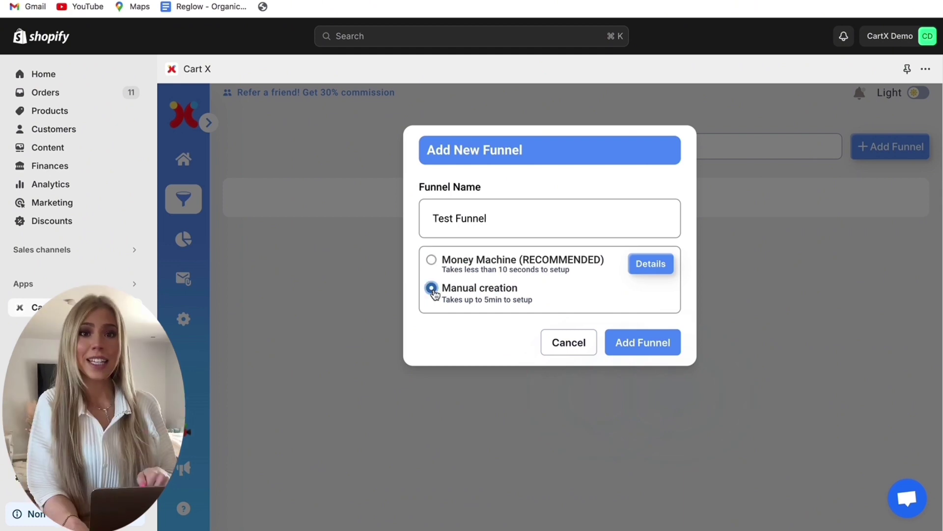
Create Test Funnel with its trigger set to 'Apply it for all products' and save.
{"action": "left_click", "coordinate": [653, 346]}
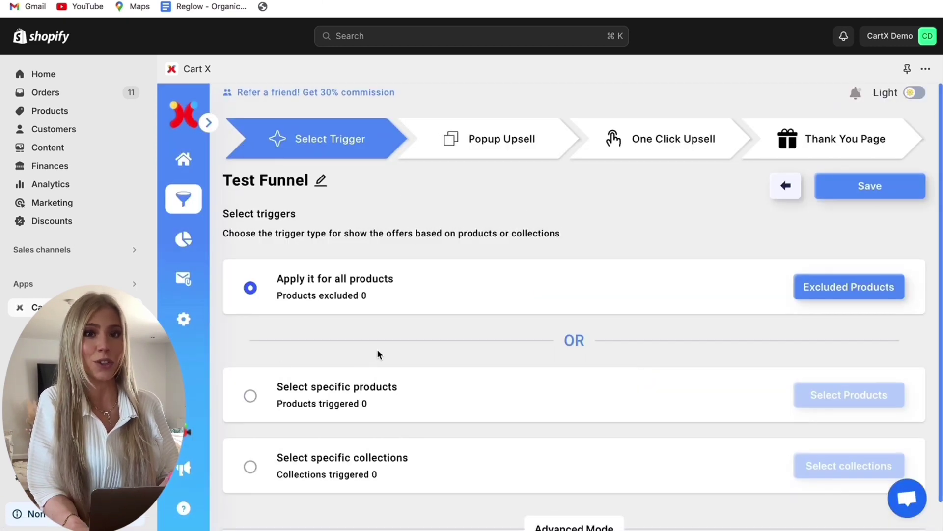
{"action": "scroll", "coordinate": [376, 349], "scroll_direction": "down", "scroll_amount": 1}
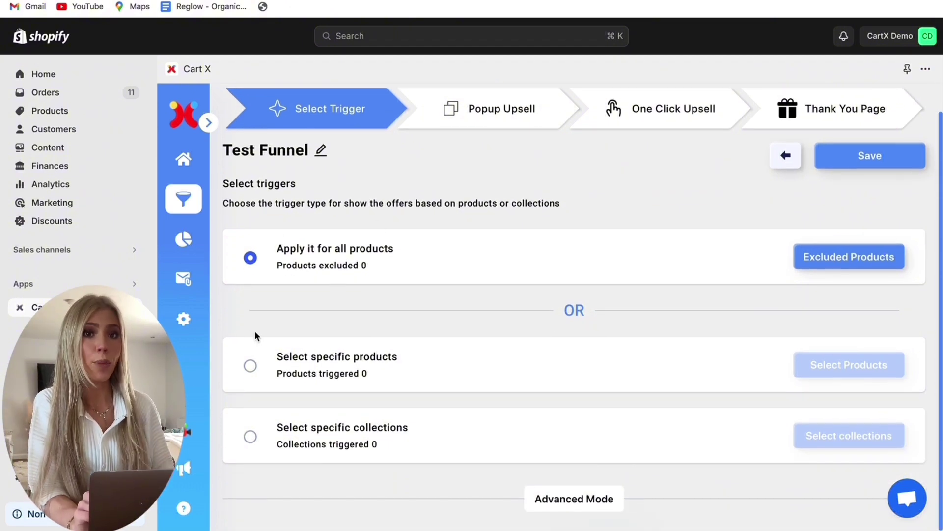
{"action": "left_click", "coordinate": [250, 366]}
{"action": "left_click", "coordinate": [251, 435]}
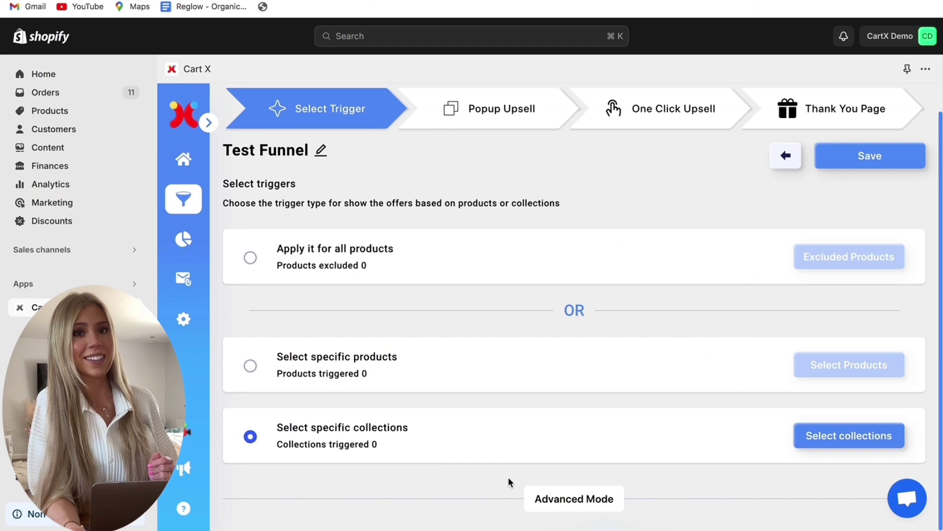
{"action": "scroll", "coordinate": [527, 447], "scroll_direction": "down", "scroll_amount": 5}
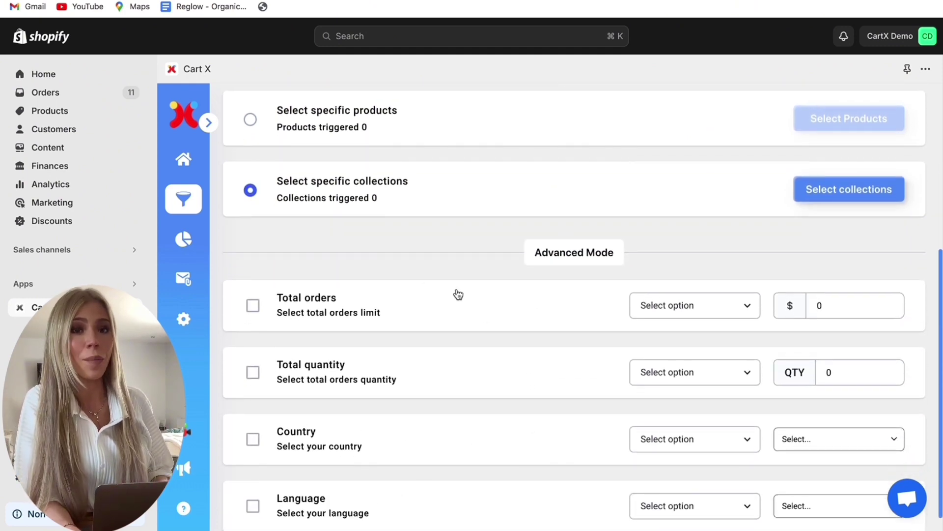
{"action": "scroll", "coordinate": [458, 294], "scroll_direction": "up", "scroll_amount": 5}
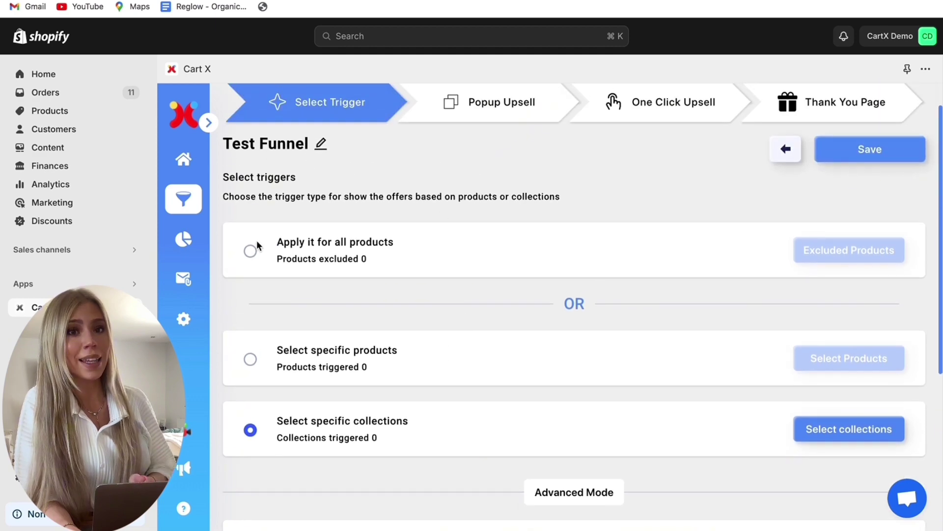
{"action": "left_click", "coordinate": [253, 251]}
{"action": "left_click", "coordinate": [835, 150]}
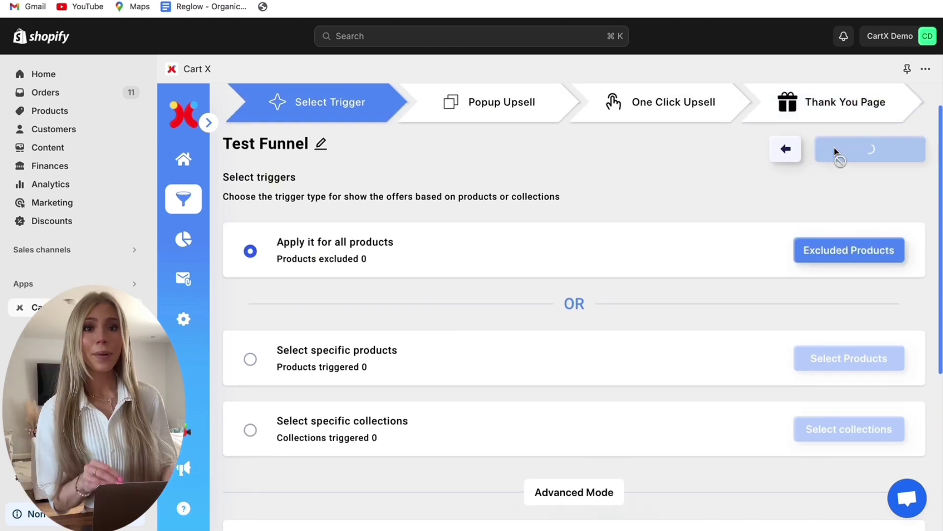
Go to the Popup Upsell step and add The Multi-location Snowboard to the storefront cart.
{"action": "left_click", "coordinate": [433, 98]}
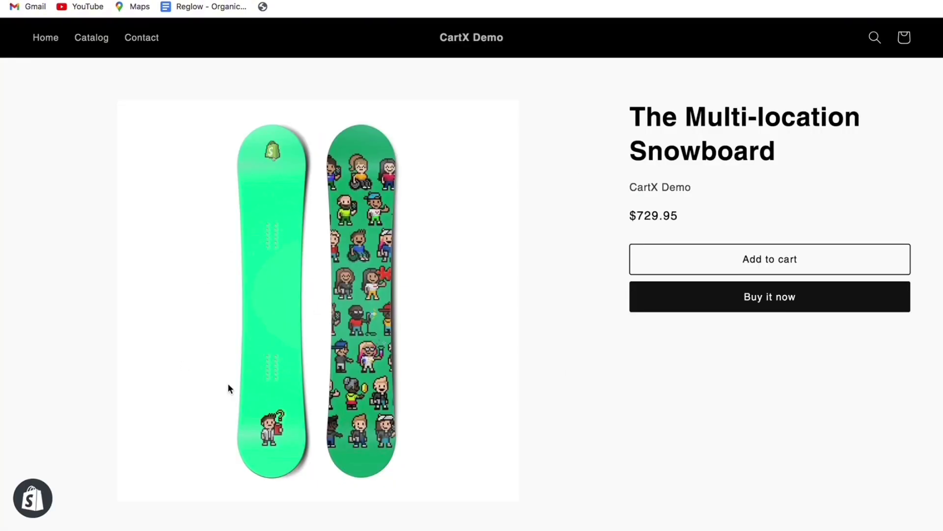
{"action": "left_click", "coordinate": [647, 265]}
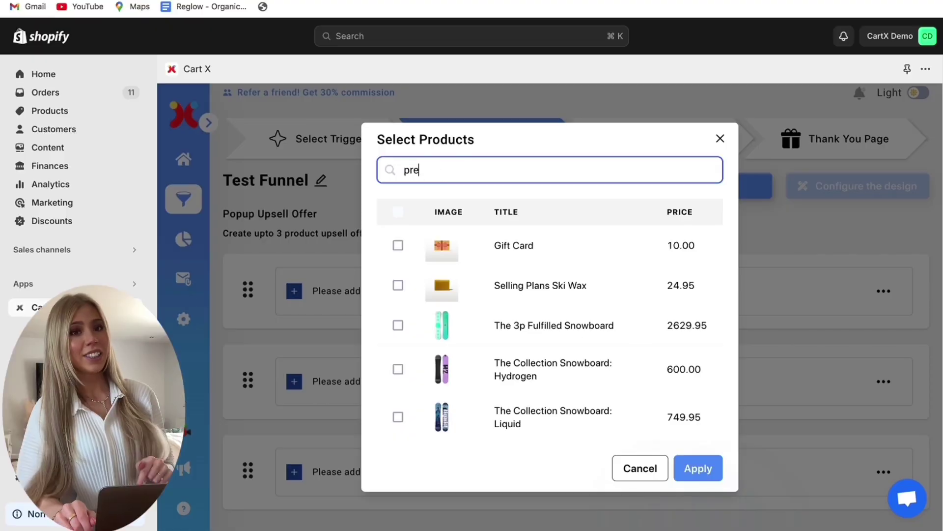
Search 'premium', add Premium shipping as popup Offer #1, and save the three popup offers.
{"action": "type", "text": "mium"}
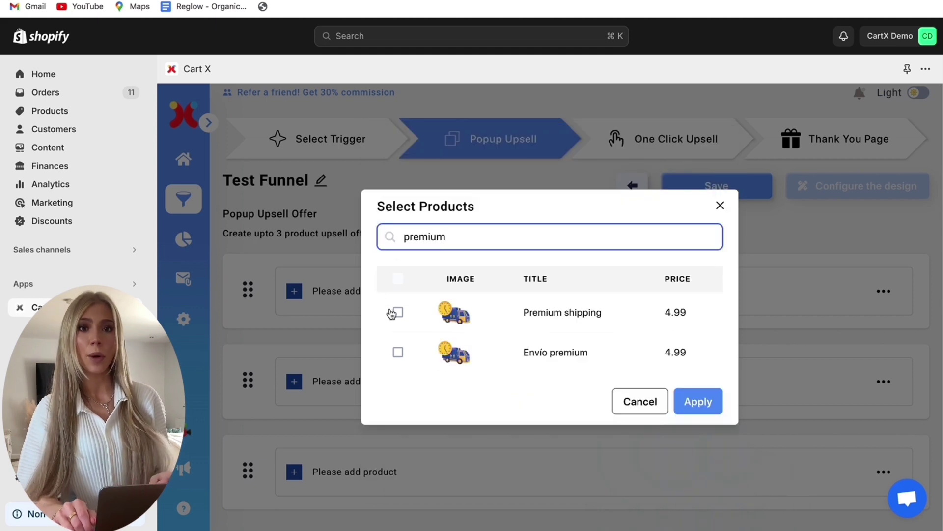
{"action": "left_click", "coordinate": [396, 328]}
{"action": "left_click", "coordinate": [398, 312]}
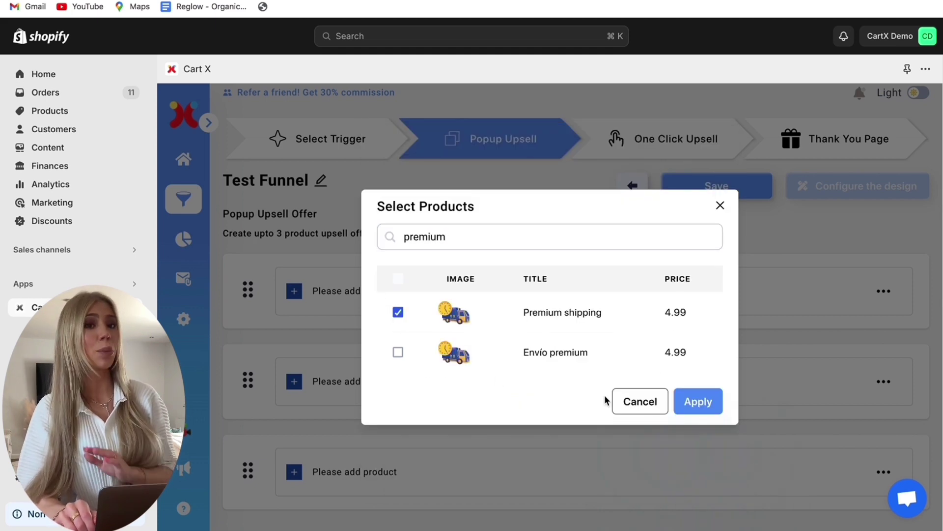
{"action": "left_click", "coordinate": [690, 407]}
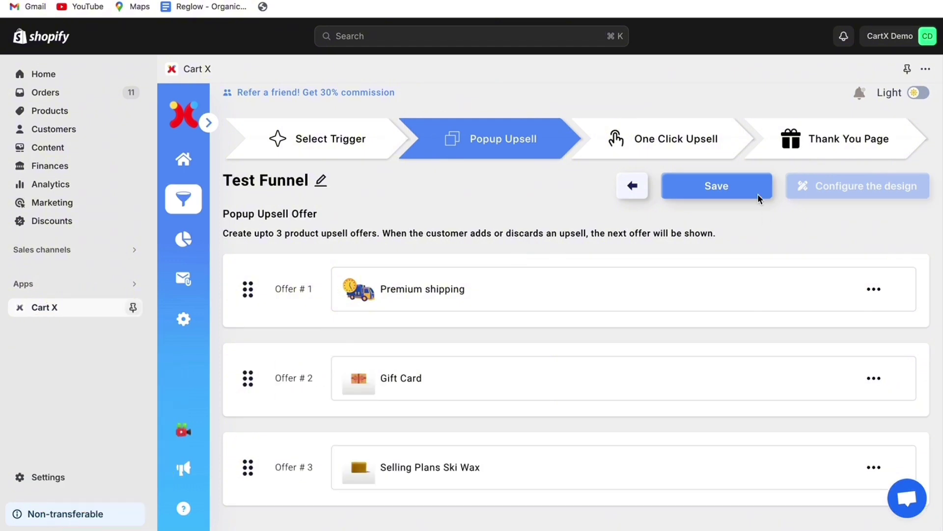
{"action": "left_click", "coordinate": [703, 194]}
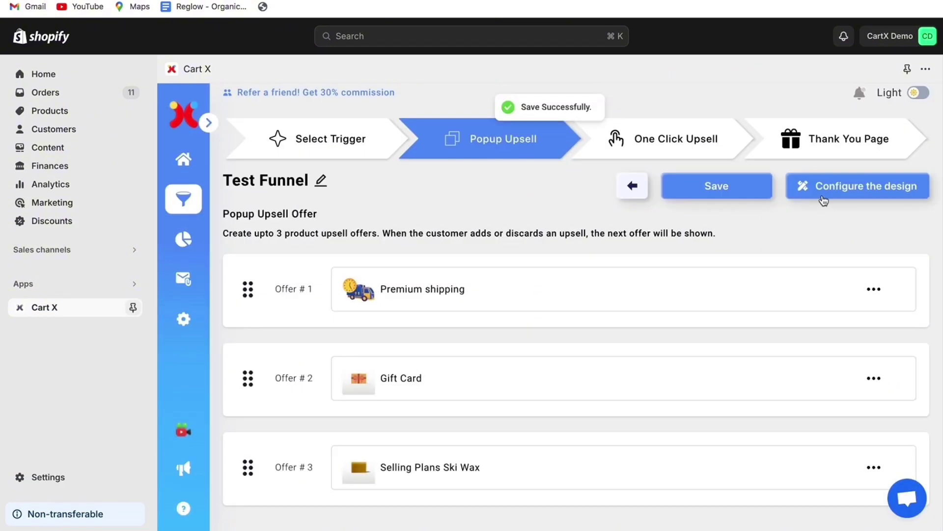
Review the popup design's product options, button colour and countdown timer settings, then save the design.
{"action": "left_click", "coordinate": [824, 196]}
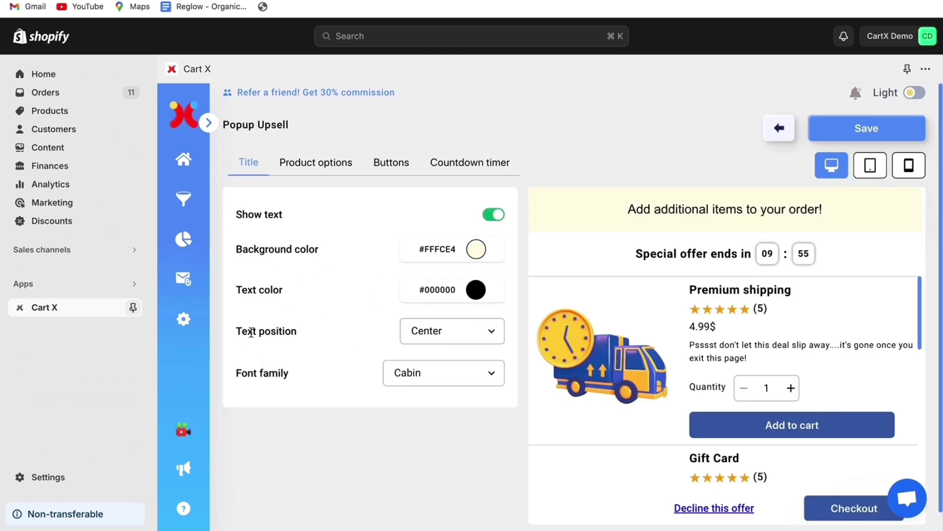
{"action": "left_click", "coordinate": [327, 164]}
{"action": "left_click", "coordinate": [387, 163]}
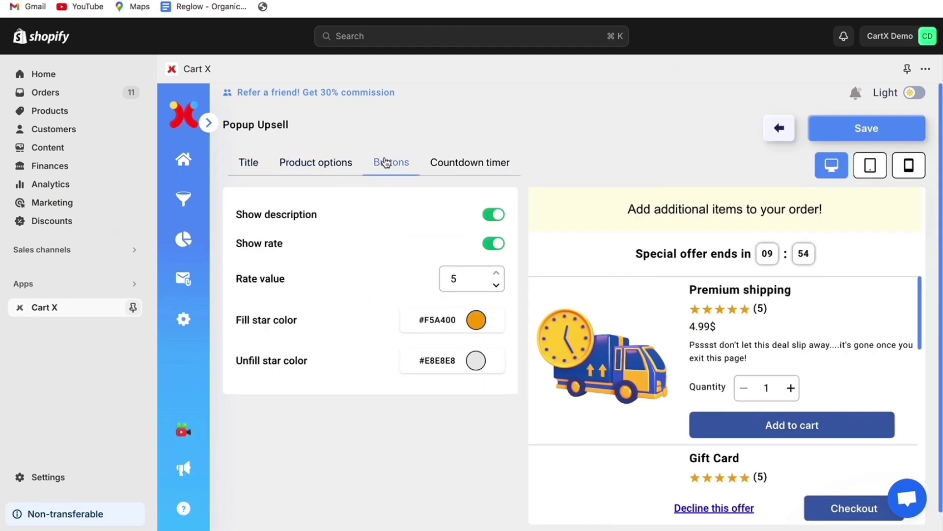
{"action": "left_click", "coordinate": [450, 164]}
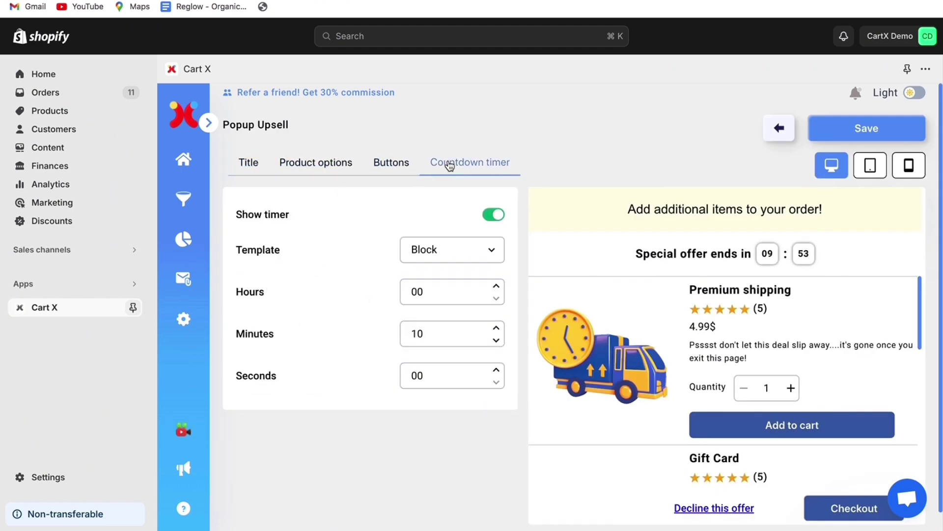
{"action": "left_click", "coordinate": [864, 128]}
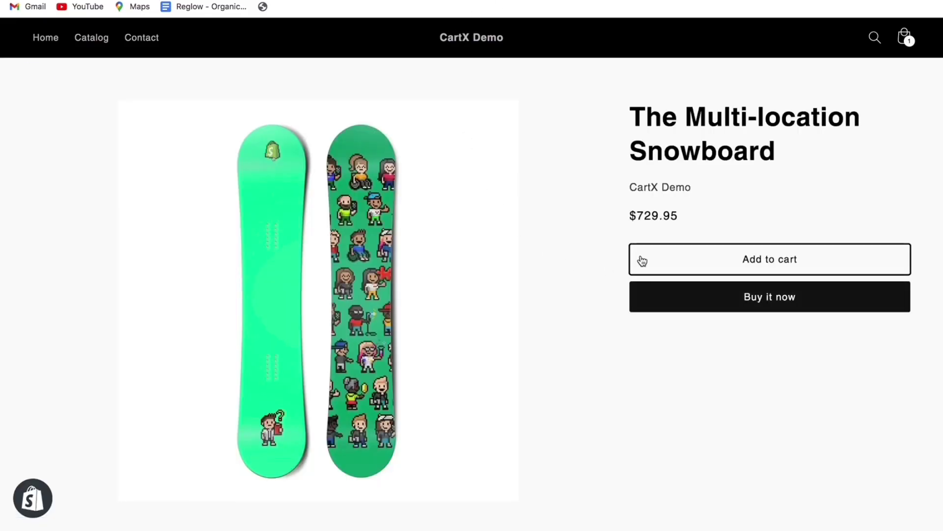
Add the snowboard to cart to trigger the popup, then return to the funnel's One Click Upsell step.
{"action": "left_click", "coordinate": [640, 259]}
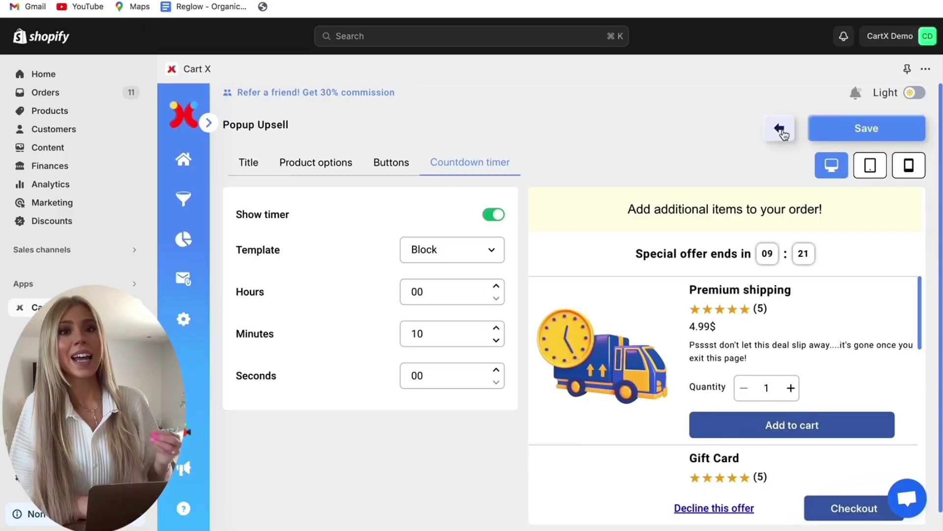
{"action": "left_click", "coordinate": [782, 131]}
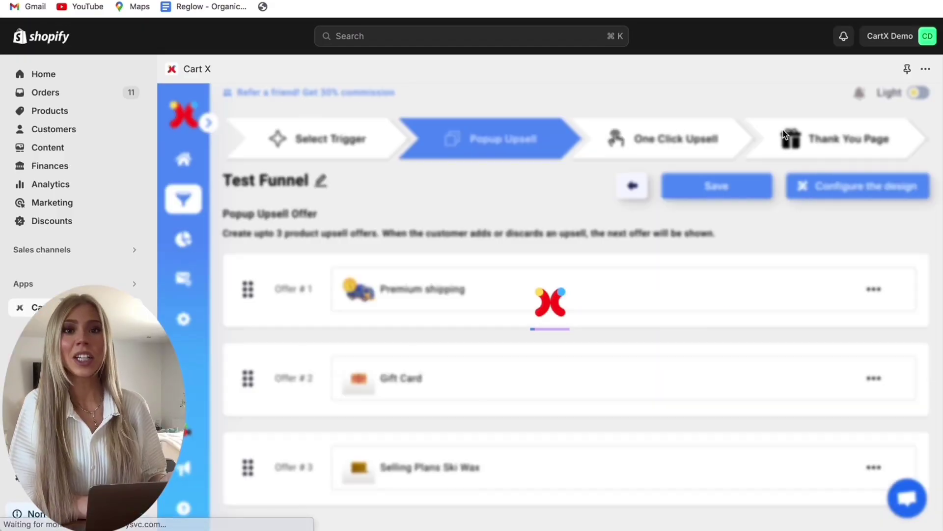
{"action": "left_click", "coordinate": [696, 139]}
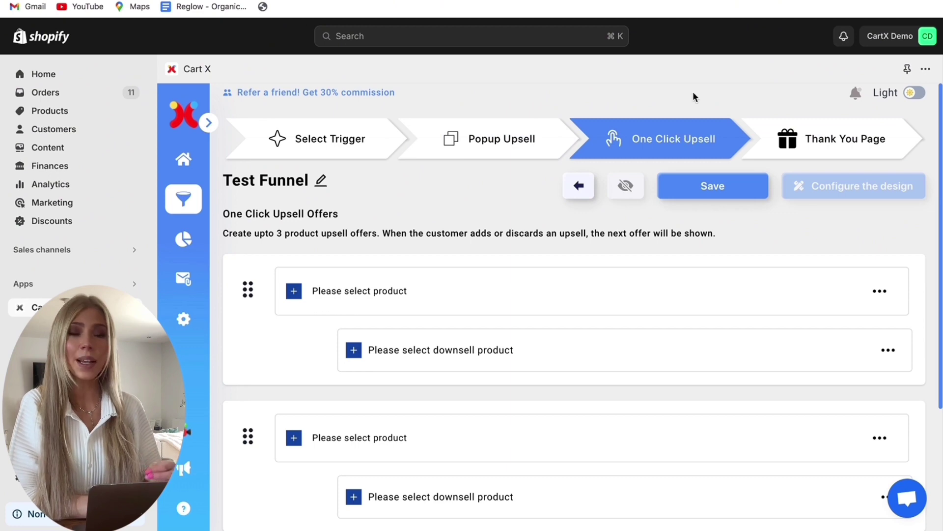
Scroll down to the first one-click upsell offer's empty product slot.
{"action": "scroll", "coordinate": [418, 189], "scroll_direction": "down", "scroll_amount": 2}
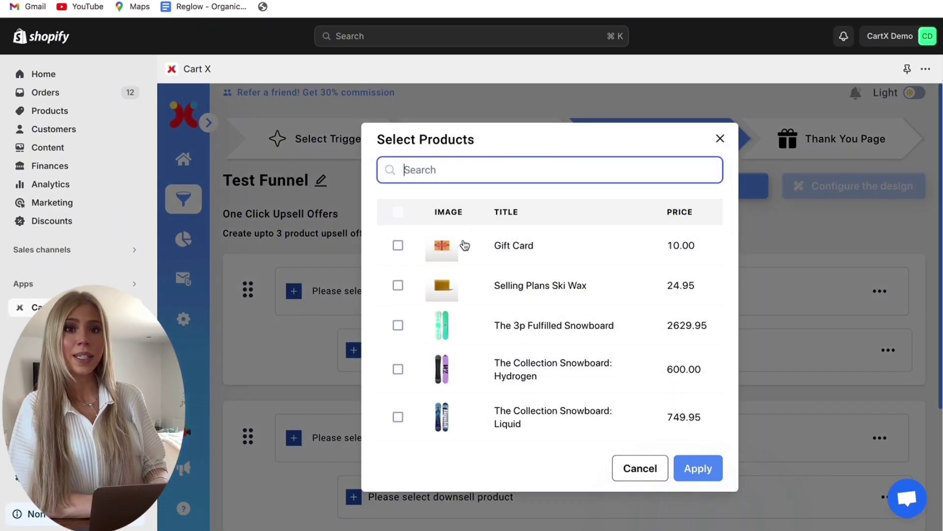
Set Insurance: Delayed and lost packages as one-click Offer #1 with a Most expensive product downsell, and save.
{"action": "type", "text": "insurance"}
{"action": "left_click", "coordinate": [398, 330]}
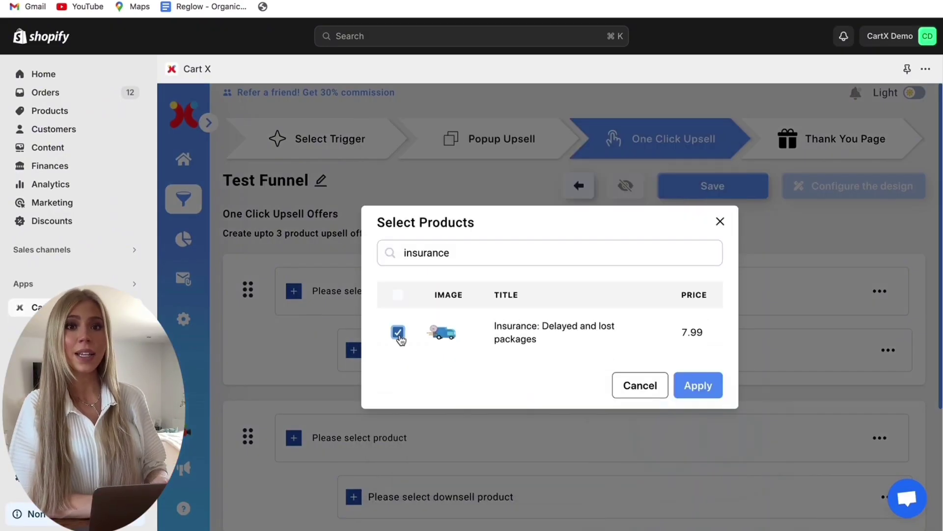
{"action": "left_click", "coordinate": [698, 386]}
{"action": "left_click", "coordinate": [353, 348]}
{"action": "left_click", "coordinate": [370, 397]}
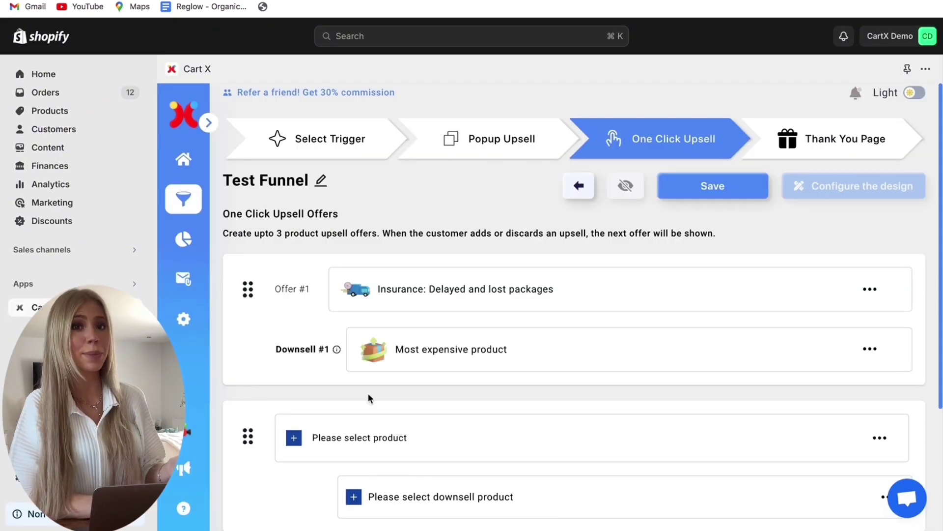
{"action": "left_click", "coordinate": [749, 195]}
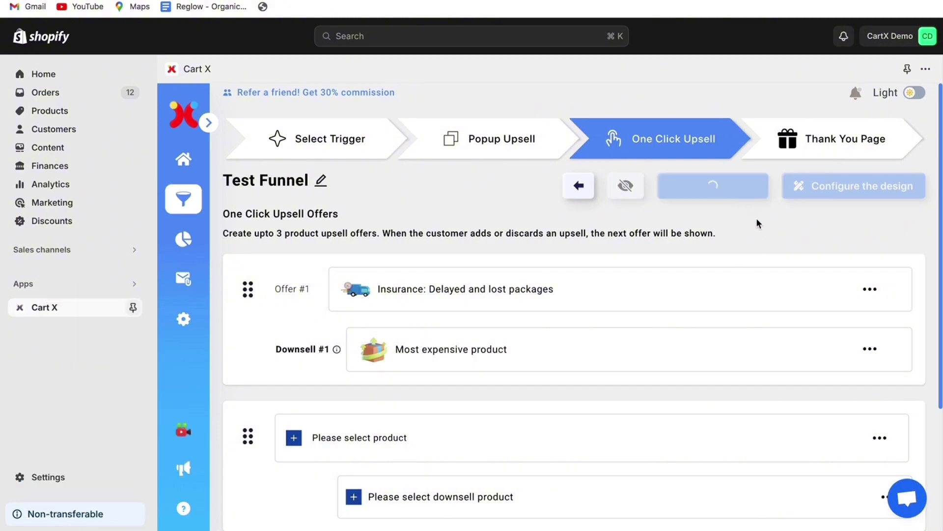
Browse the one-click design's product options, button, discount and shipping, and bottom section settings.
{"action": "left_click", "coordinate": [816, 187]}
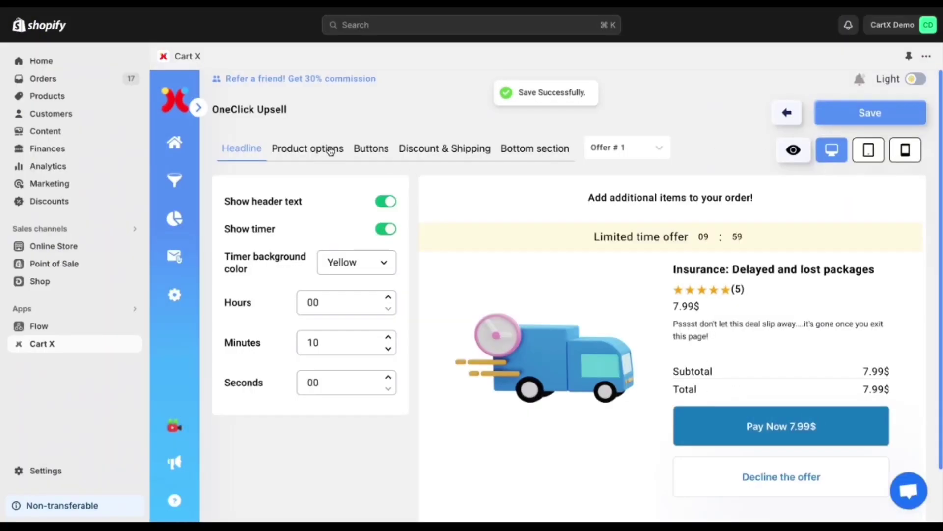
{"action": "left_click", "coordinate": [331, 151]}
{"action": "left_click", "coordinate": [368, 150]}
{"action": "left_click", "coordinate": [423, 151]}
{"action": "left_click", "coordinate": [522, 154]}
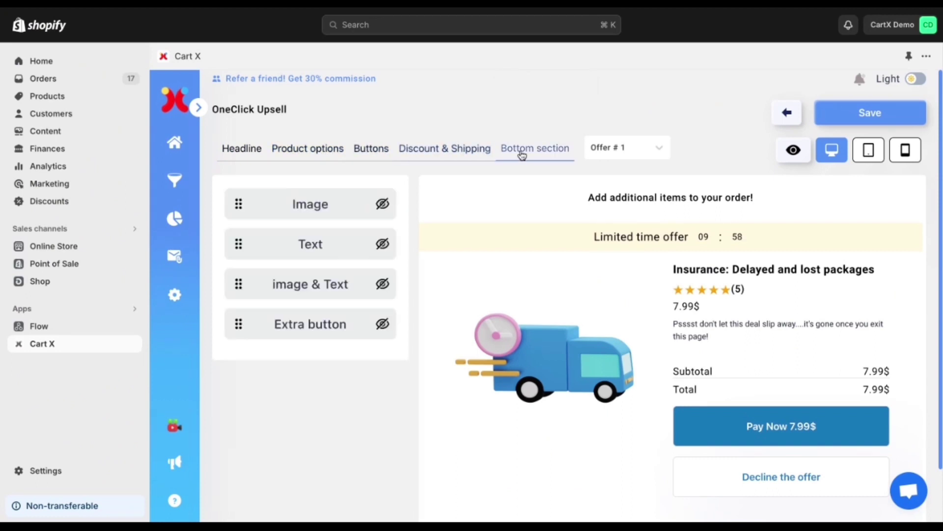
Turn on a discount in the insurance offer's Discount & Shipping settings and save the design.
{"action": "left_click", "coordinate": [251, 148]}
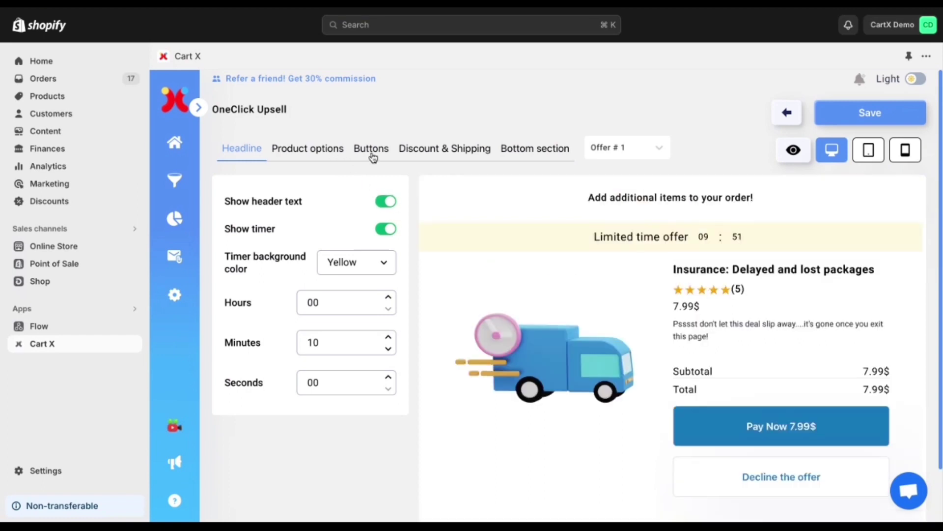
{"action": "left_click", "coordinate": [429, 152]}
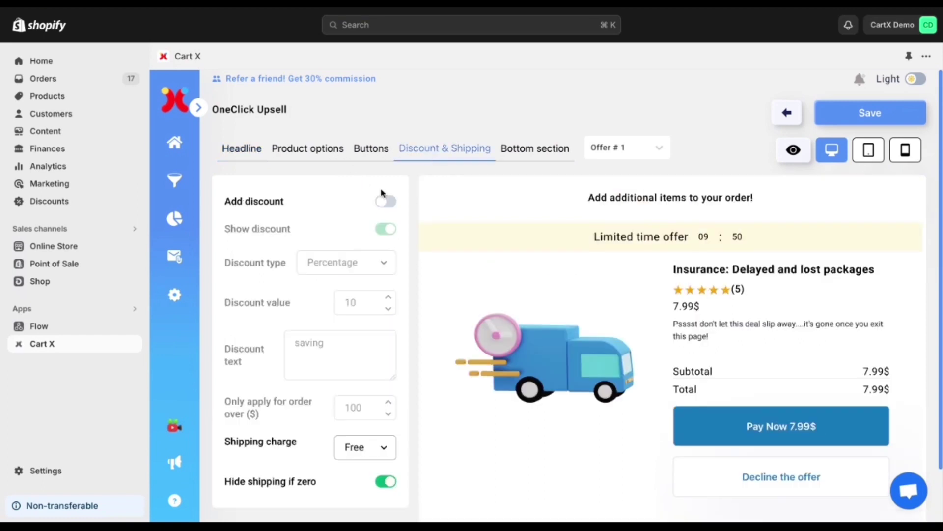
{"action": "left_click", "coordinate": [386, 202]}
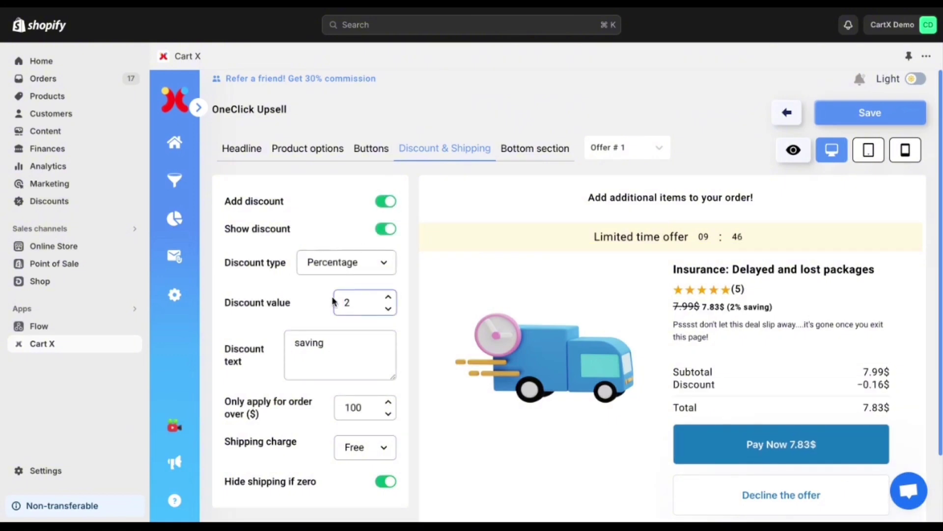
{"action": "left_click", "coordinate": [857, 112]}
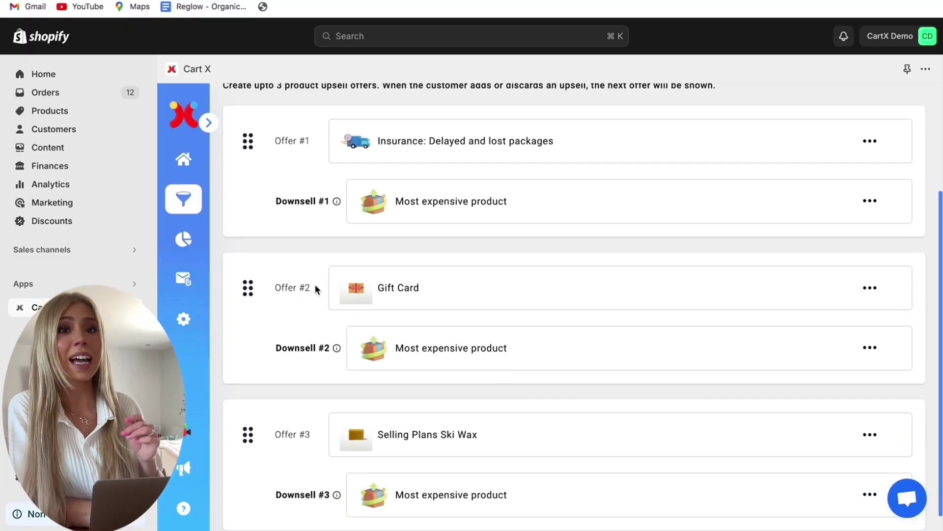
Save the funnel with the Gift Card and Selling Plans Ski Wax one-click offers.
{"action": "scroll", "coordinate": [434, 174], "scroll_direction": "up", "scroll_amount": 2}
{"action": "scroll", "coordinate": [435, 174], "scroll_direction": "up", "scroll_amount": 2}
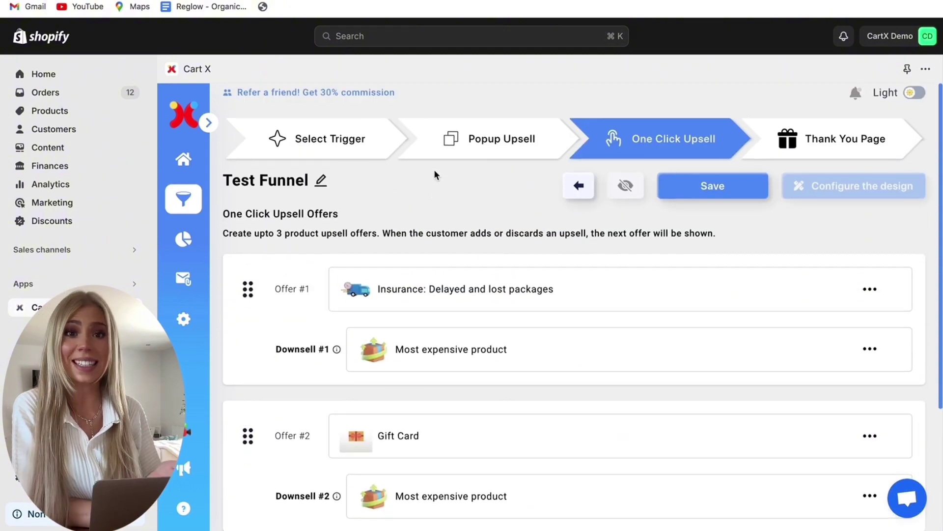
{"action": "left_click", "coordinate": [725, 185]}
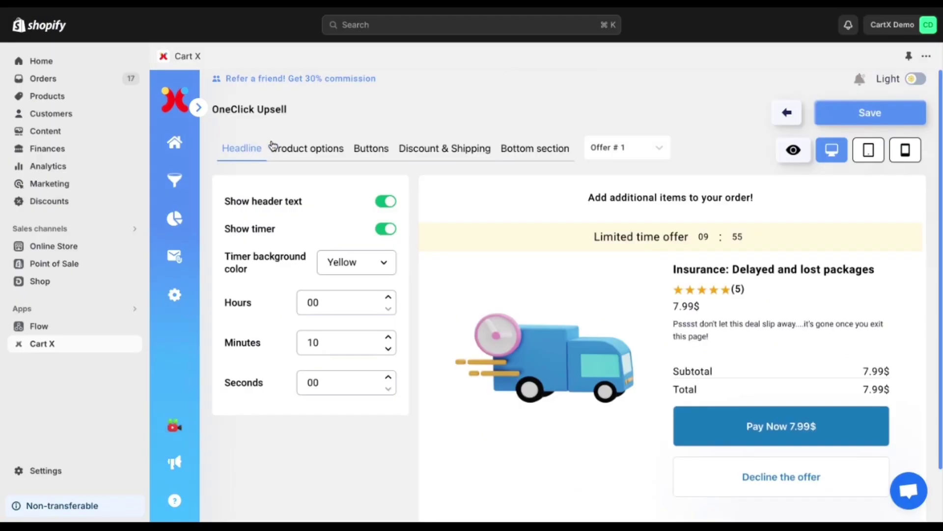
Toggle the header text and countdown timer, check mobile, desktop and tablet previews, then save the design.
{"action": "left_click", "coordinate": [384, 203]}
{"action": "left_click", "coordinate": [385, 204]}
{"action": "left_click", "coordinate": [387, 231]}
{"action": "left_click", "coordinate": [386, 230]}
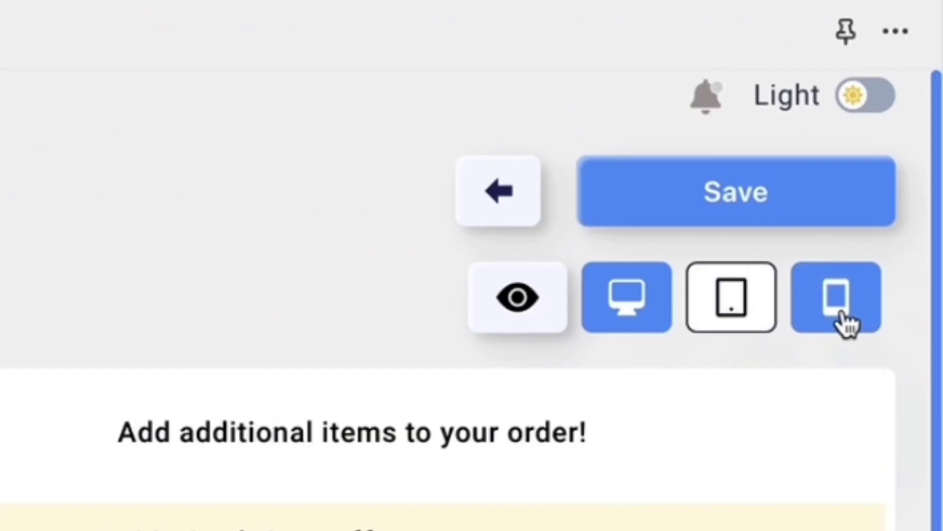
{"action": "left_click", "coordinate": [907, 156]}
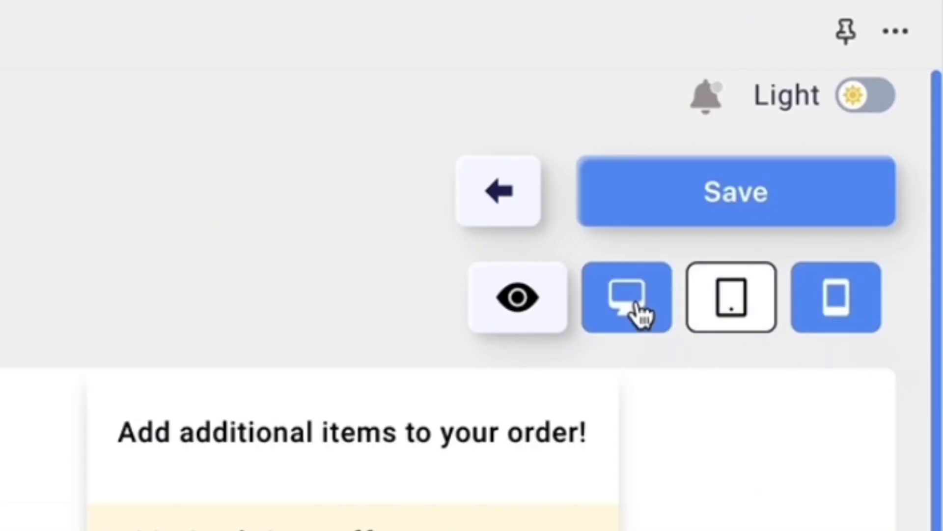
{"action": "left_click", "coordinate": [835, 154]}
{"action": "left_click", "coordinate": [731, 307]}
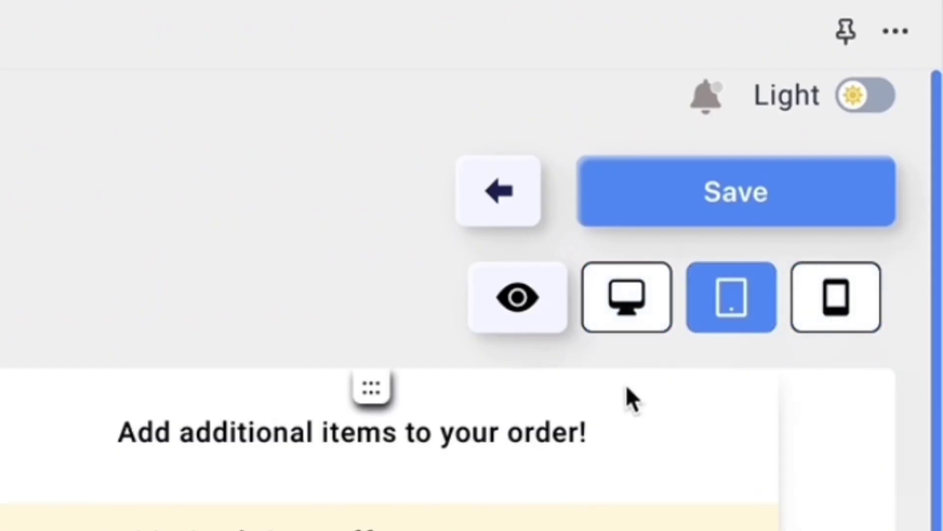
{"action": "left_click", "coordinate": [796, 199]}
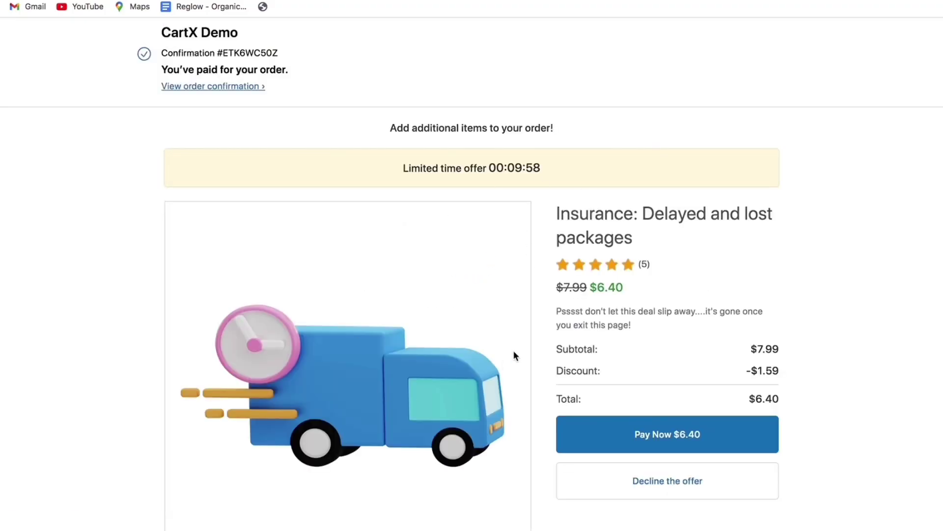
Buy the $6.40 insurance upsell, then the $10.00 Gift Card offer.
{"action": "scroll", "coordinate": [514, 349], "scroll_direction": "down", "scroll_amount": 3}
{"action": "left_click", "coordinate": [590, 342]}
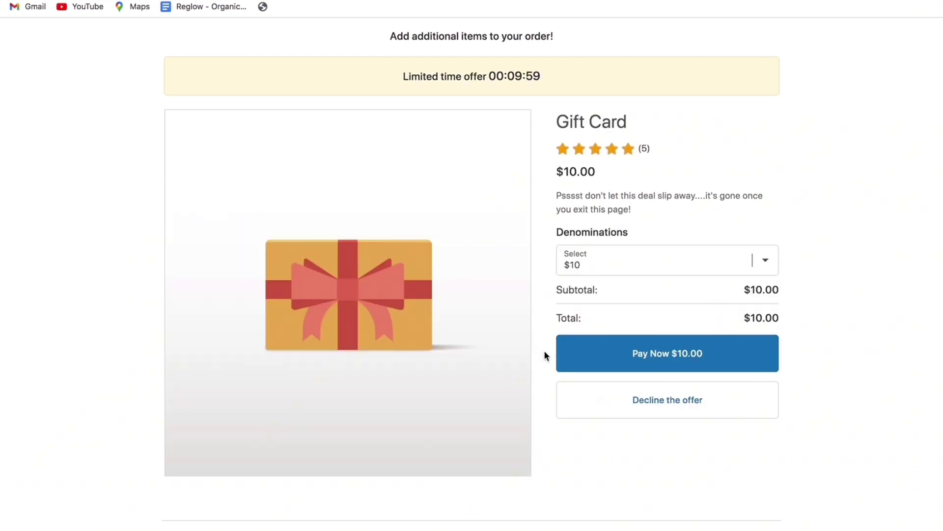
{"action": "left_click", "coordinate": [601, 361]}
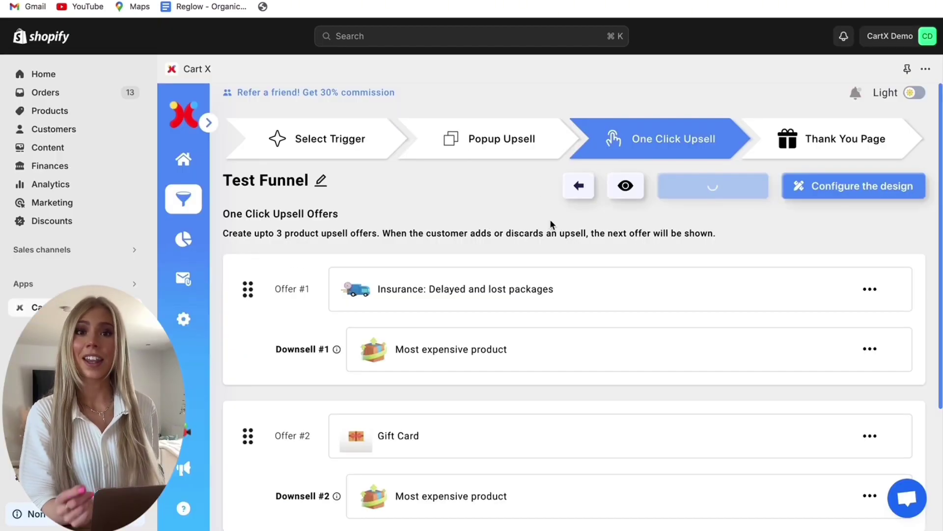
Set Thank You Page Offer #1 to Least expensive product, save, and open its design editor.
{"action": "left_click", "coordinate": [792, 143]}
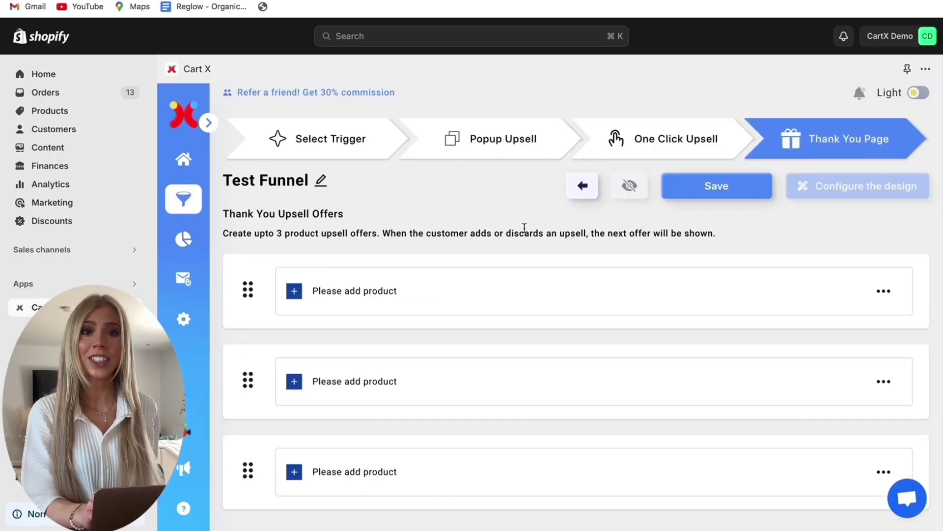
{"action": "left_click", "coordinate": [300, 293]}
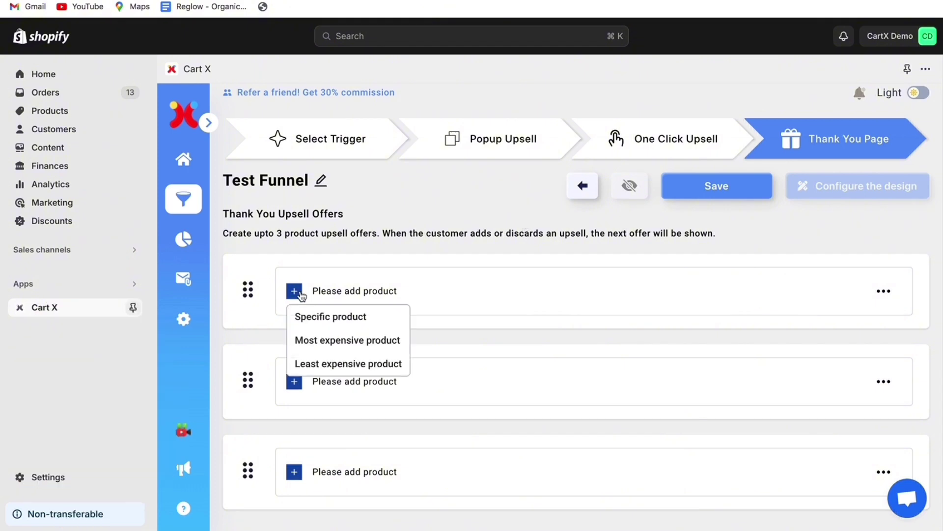
{"action": "left_click", "coordinate": [339, 365]}
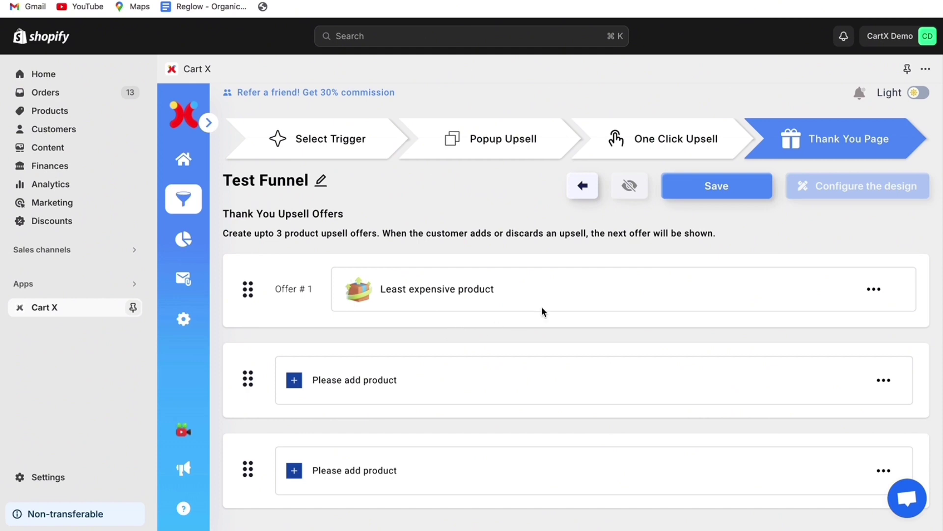
{"action": "left_click", "coordinate": [702, 189]}
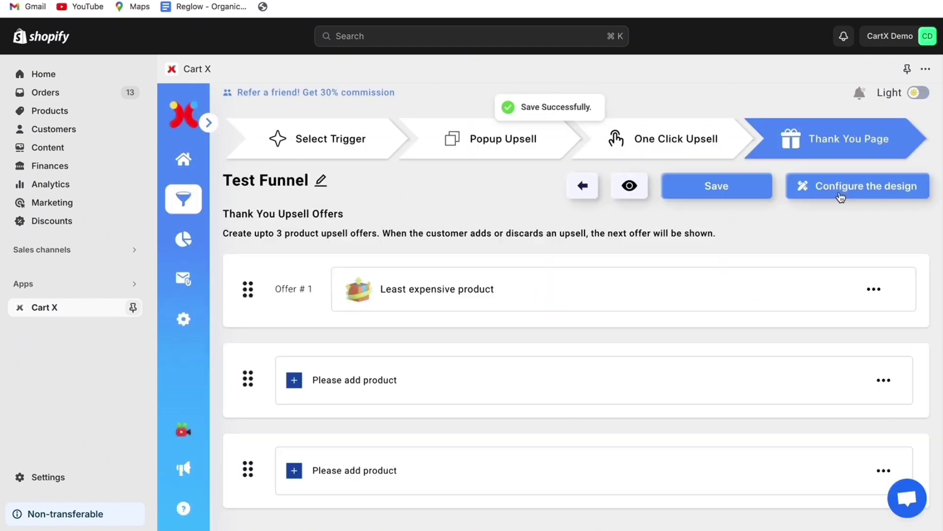
{"action": "left_click", "coordinate": [843, 189]}
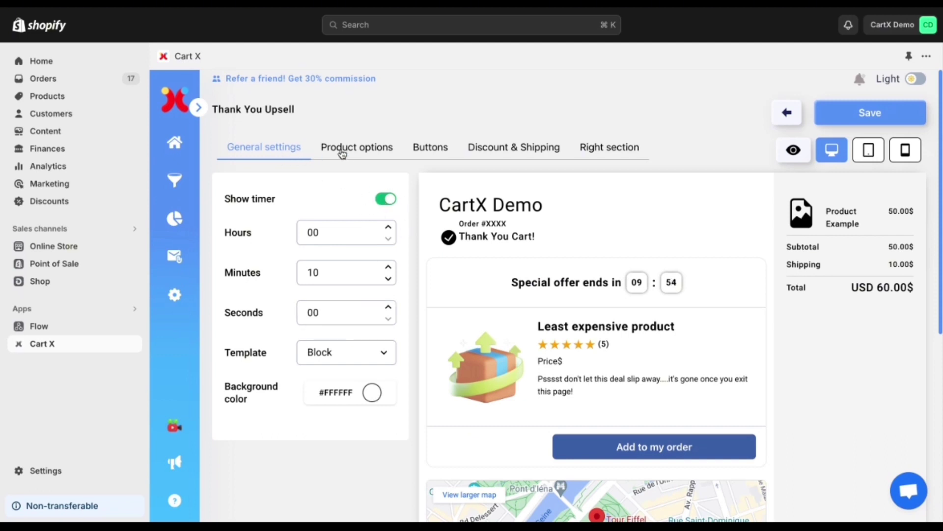
Review the Thank You Upsell settings sections, turn on the offer discount, and show the Right section widgets.
{"action": "left_click", "coordinate": [352, 151]}
{"action": "left_click", "coordinate": [432, 153]}
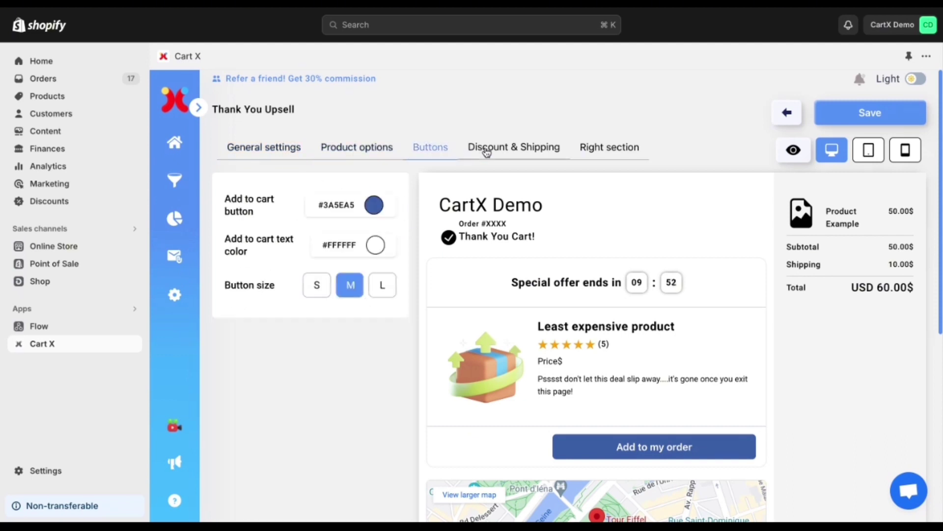
{"action": "left_click", "coordinate": [486, 152]}
{"action": "left_click", "coordinate": [617, 155]}
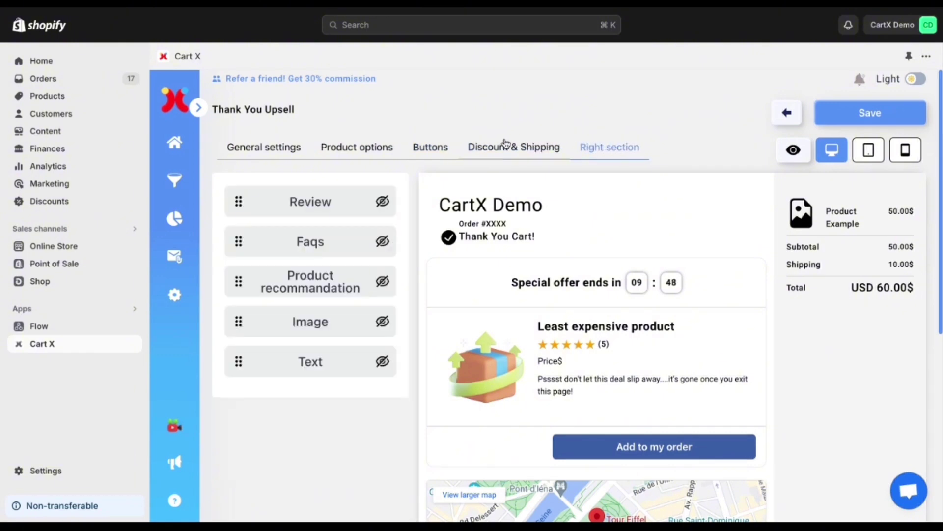
{"action": "left_click", "coordinate": [505, 144]}
{"action": "left_click", "coordinate": [390, 200]}
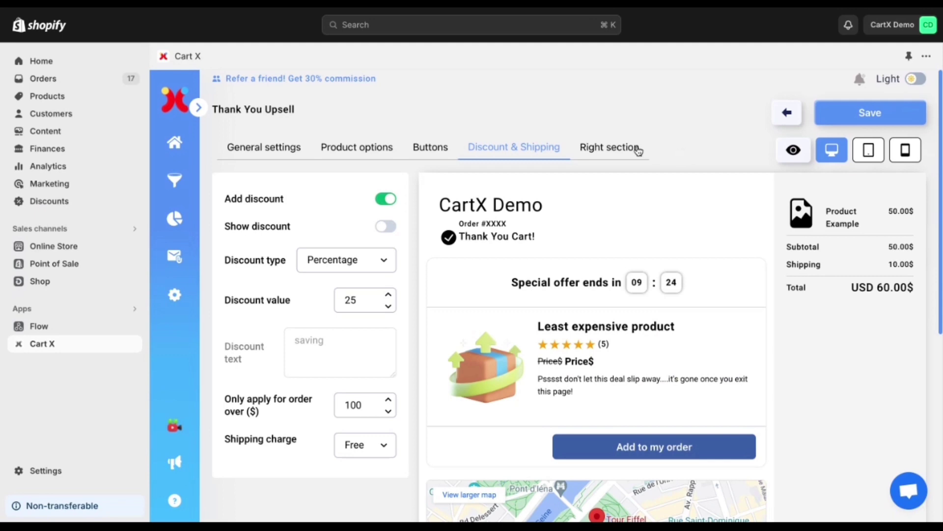
{"action": "left_click", "coordinate": [609, 149]}
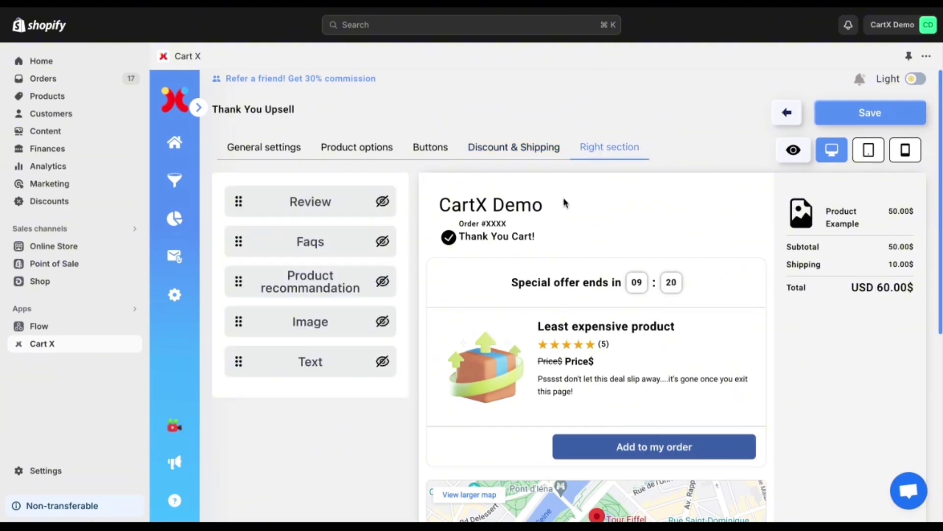
Add a Review widget to the right column and give it a second review entry.
{"action": "left_click", "coordinate": [839, 322]}
{"action": "scroll", "coordinate": [838, 325], "scroll_direction": "down", "scroll_amount": 3}
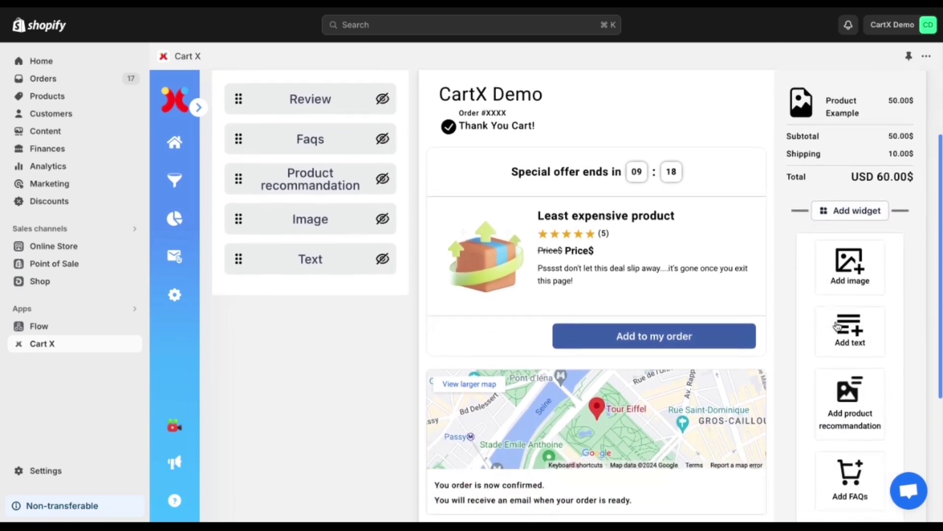
{"action": "scroll", "coordinate": [838, 326], "scroll_direction": "down", "scroll_amount": 2}
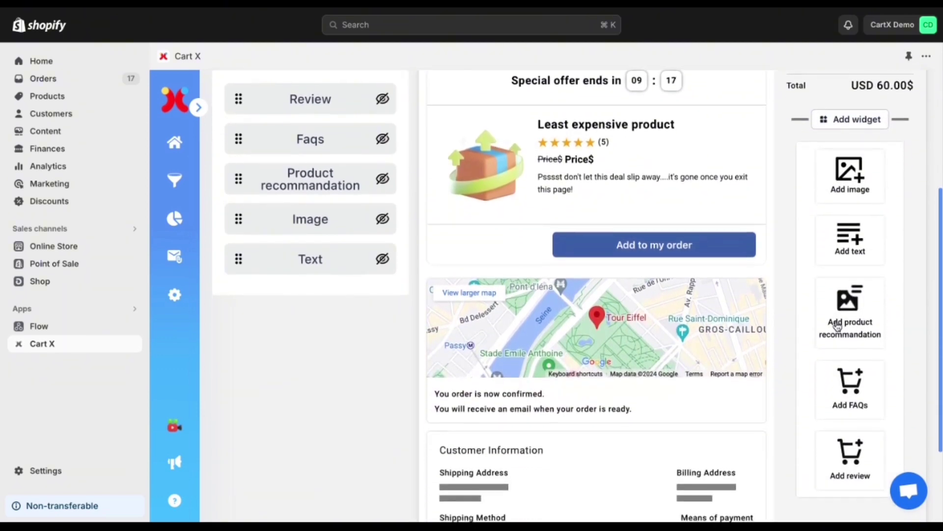
{"action": "left_click", "coordinate": [842, 459]}
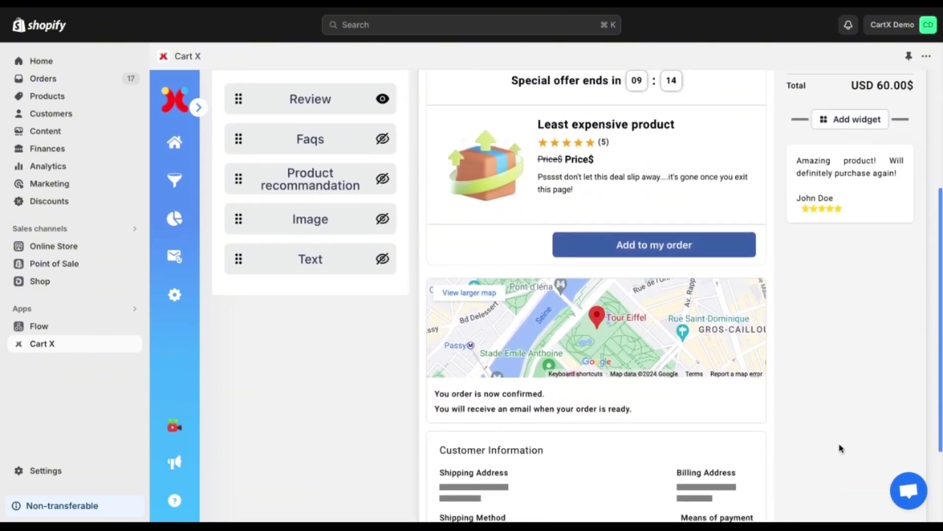
{"action": "left_click", "coordinate": [388, 296]}
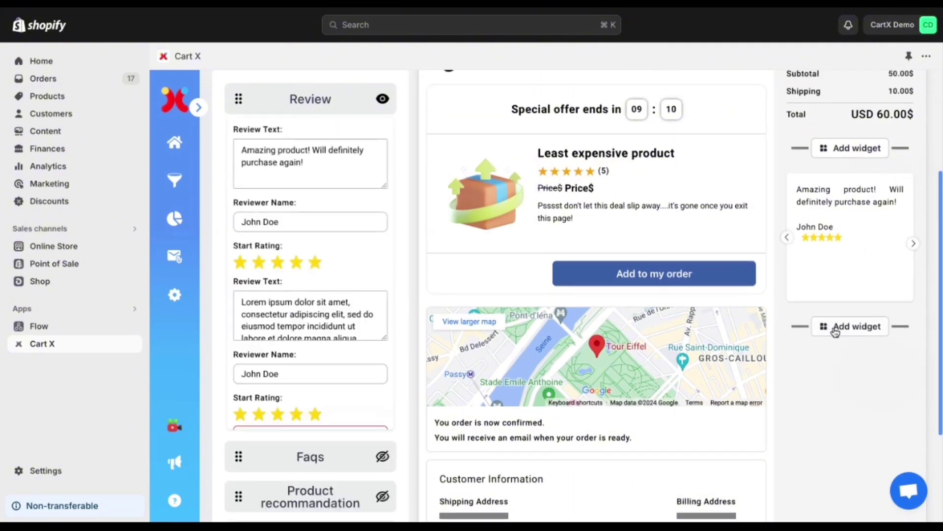
{"action": "scroll", "coordinate": [835, 333], "scroll_direction": "up", "scroll_amount": 4}
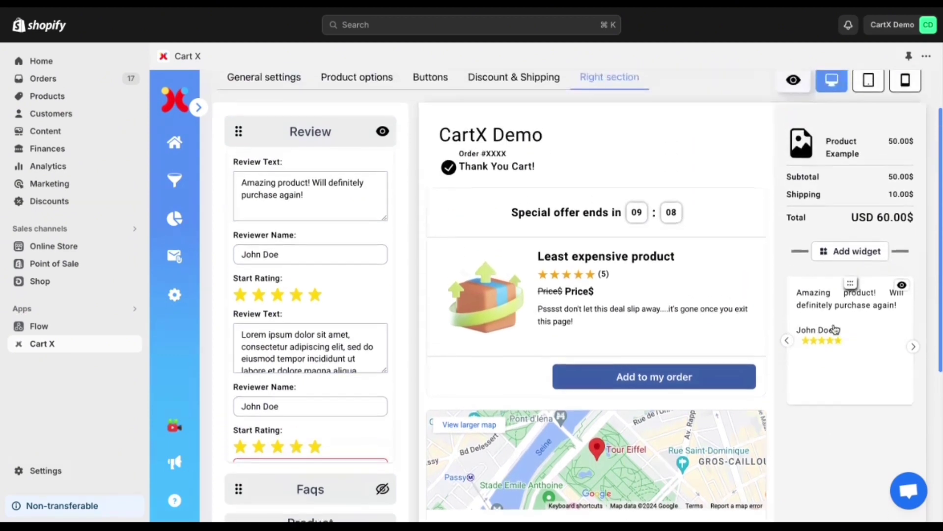
{"action": "scroll", "coordinate": [836, 344], "scroll_direction": "down", "scroll_amount": 2}
{"action": "left_click", "coordinate": [838, 348]}
{"action": "scroll", "coordinate": [836, 356], "scroll_direction": "down", "scroll_amount": 4}
Add a product recommendation widget offering the Gift Card.
{"action": "left_click", "coordinate": [848, 359]}
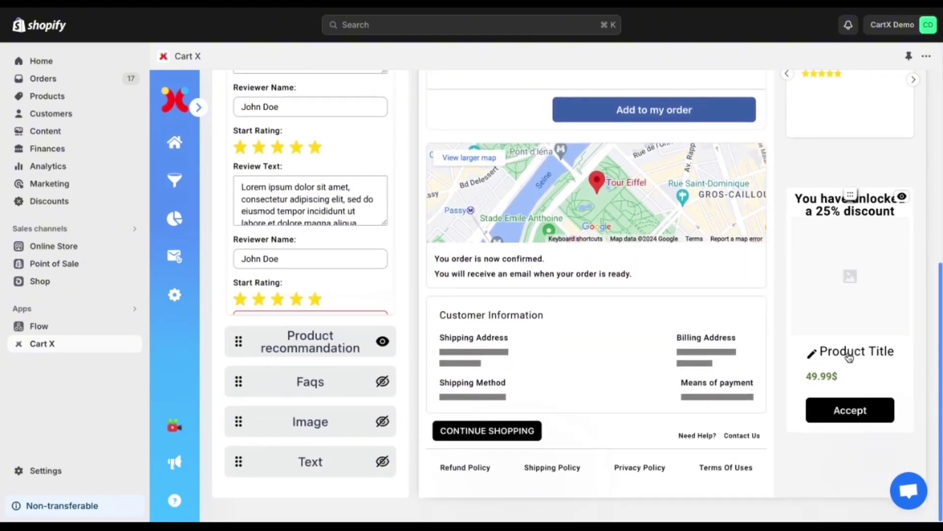
{"action": "left_click", "coordinate": [843, 285]}
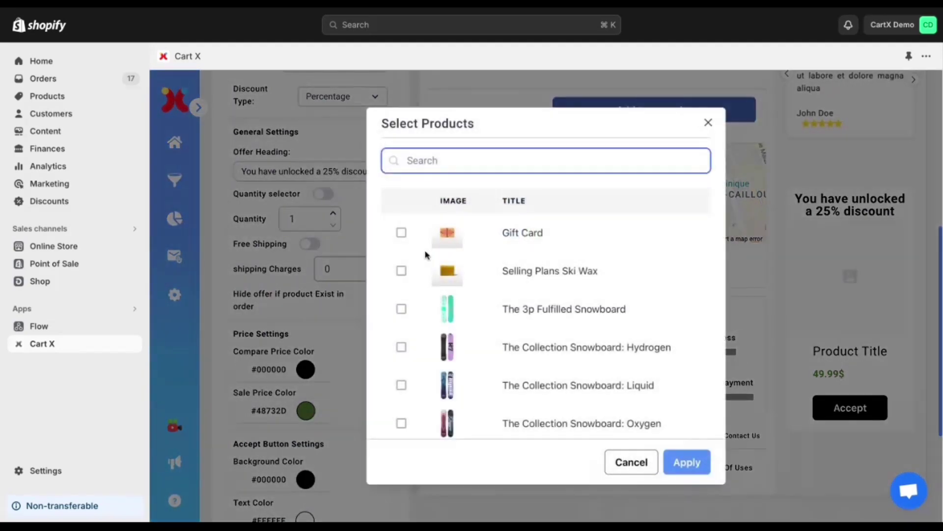
{"action": "left_click", "coordinate": [404, 237]}
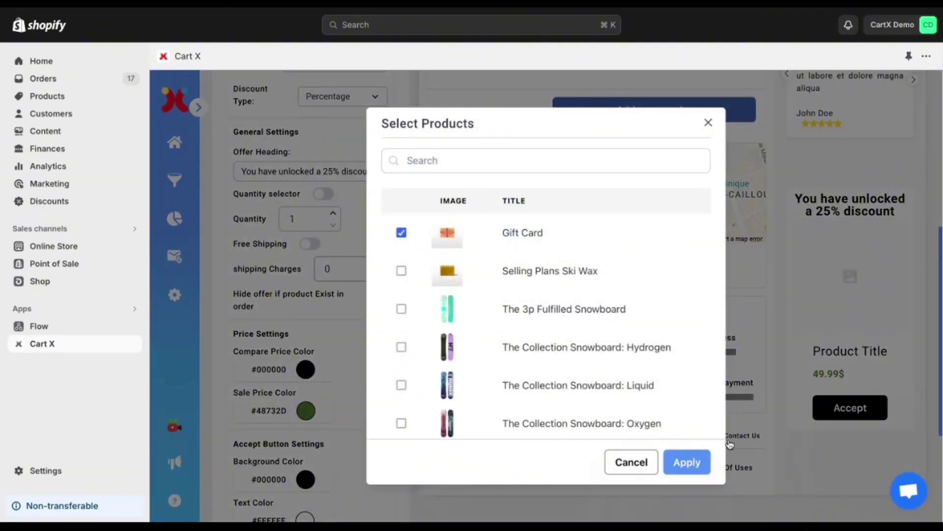
{"action": "left_click", "coordinate": [683, 461]}
{"action": "scroll", "coordinate": [843, 426], "scroll_direction": "down", "scroll_amount": 2}
{"action": "mouse_move", "coordinate": [844, 426]}
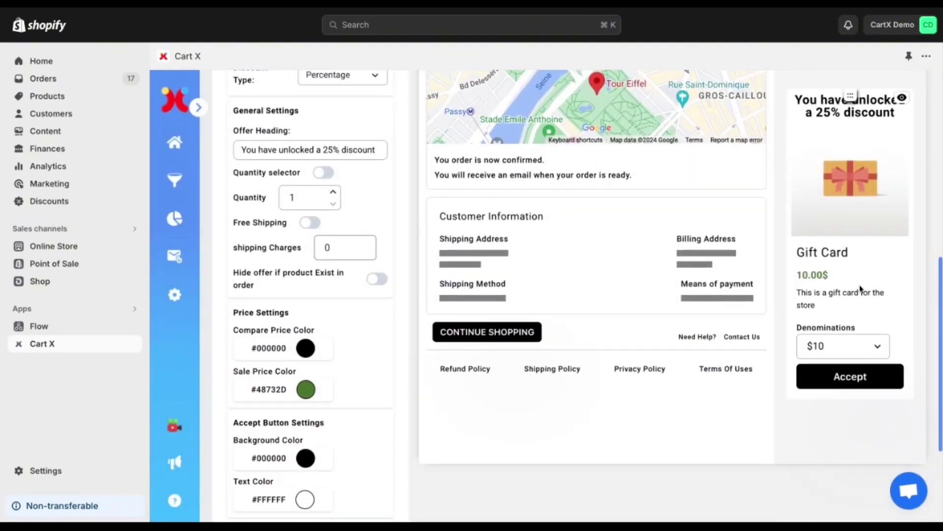
{"action": "scroll", "coordinate": [845, 99], "scroll_direction": "up", "scroll_amount": 3}
{"action": "scroll", "coordinate": [853, 206], "scroll_direction": "down", "scroll_amount": 5}
{"action": "scroll", "coordinate": [858, 354], "scroll_direction": "down", "scroll_amount": 1}
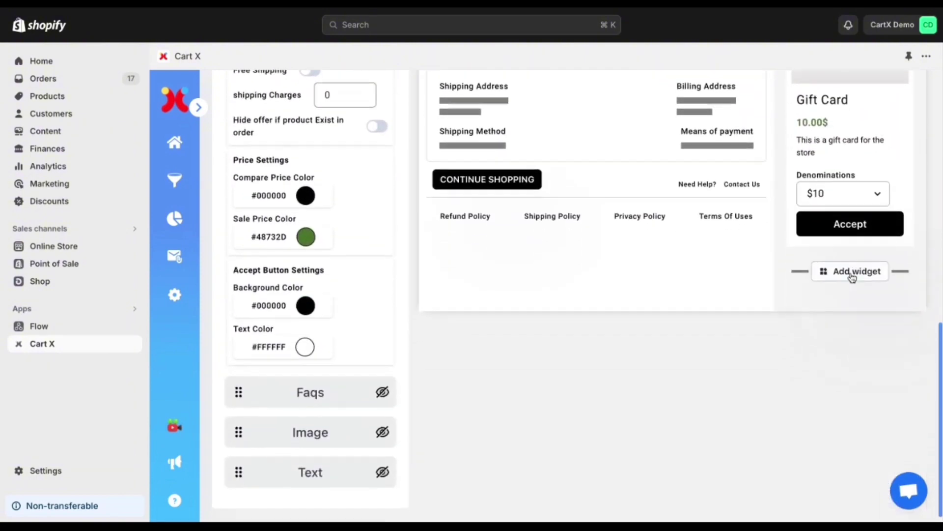
Add an FAQ widget with a second question and save the thank-you page.
{"action": "left_click", "coordinate": [853, 273]}
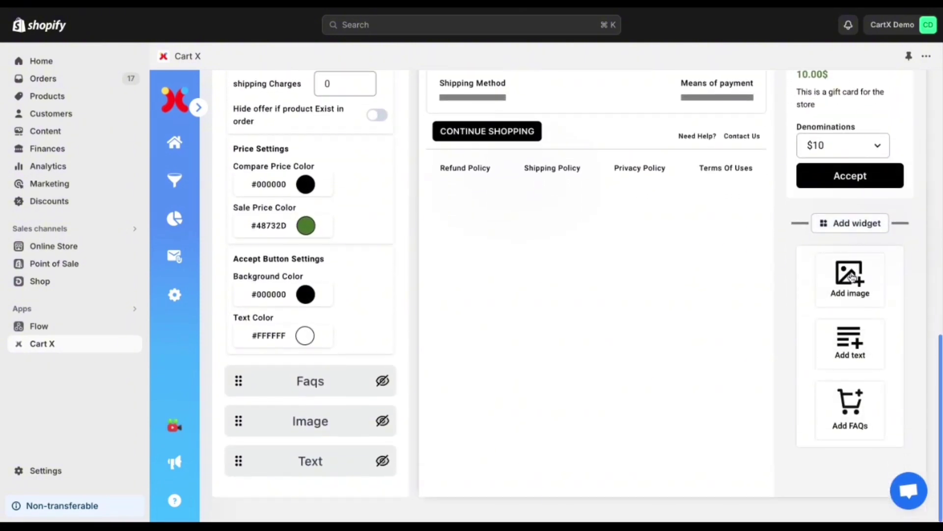
{"action": "left_click", "coordinate": [850, 399]}
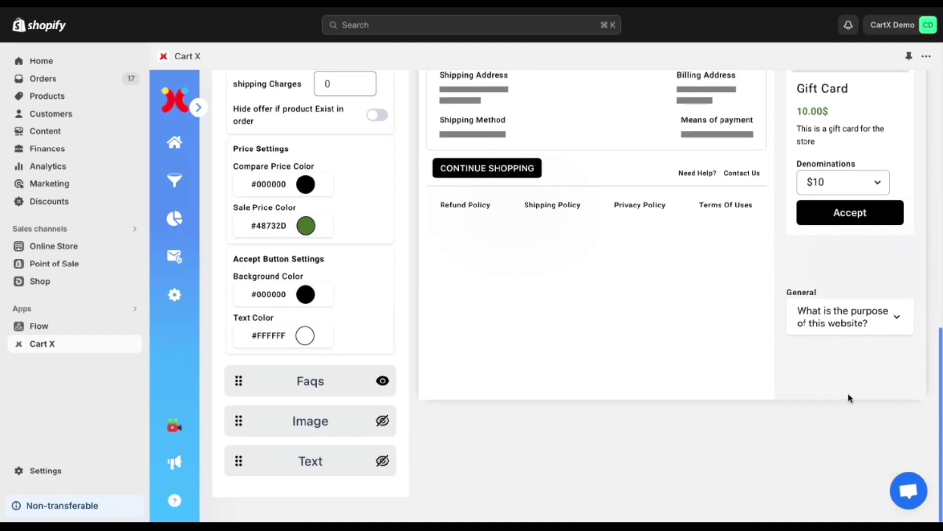
{"action": "left_click", "coordinate": [341, 380]}
{"action": "left_click", "coordinate": [290, 374]}
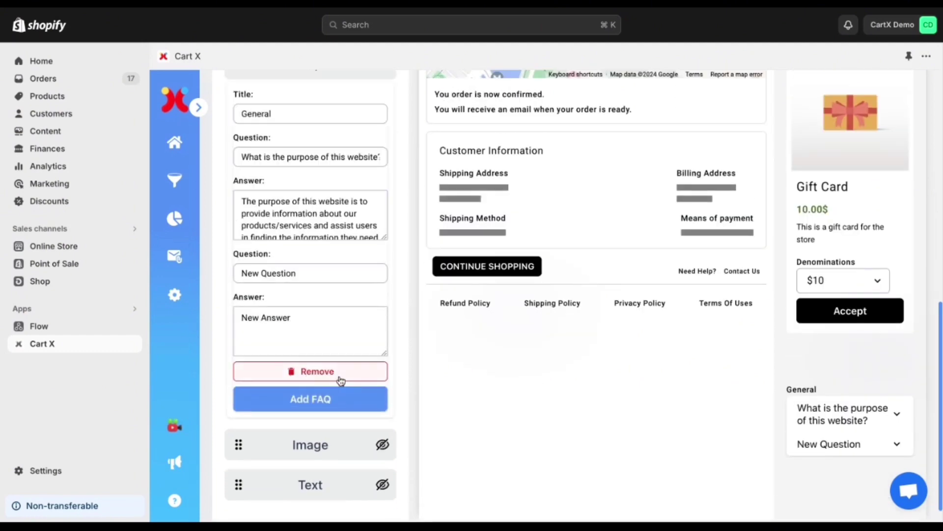
{"action": "scroll", "coordinate": [891, 400], "scroll_direction": "up", "scroll_amount": 5}
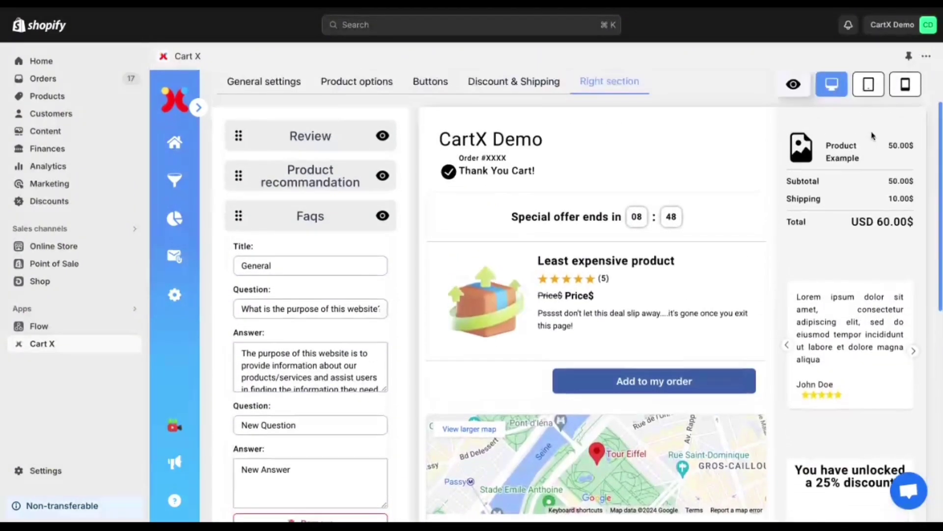
{"action": "left_click", "coordinate": [860, 116]}
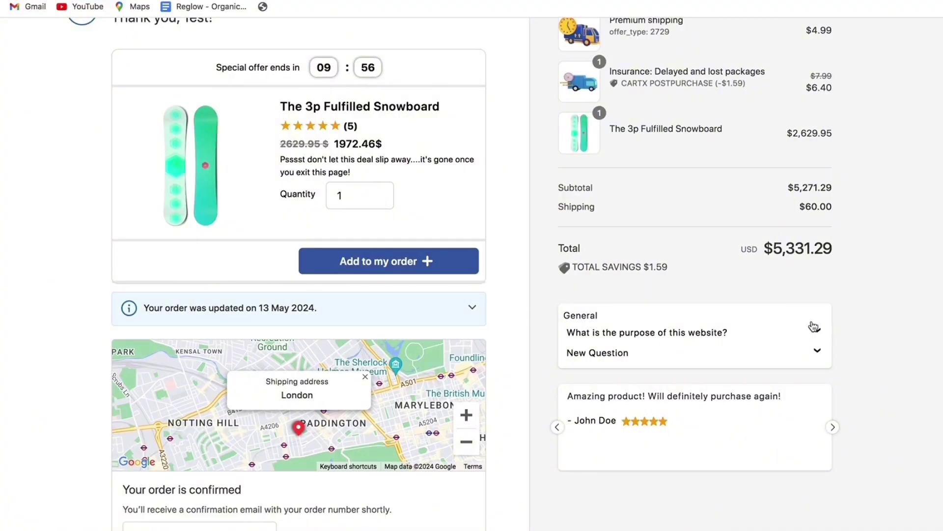
Expand the 'What is the purpose of this website?' and 'New Question' FAQ answers.
{"action": "left_click", "coordinate": [818, 333]}
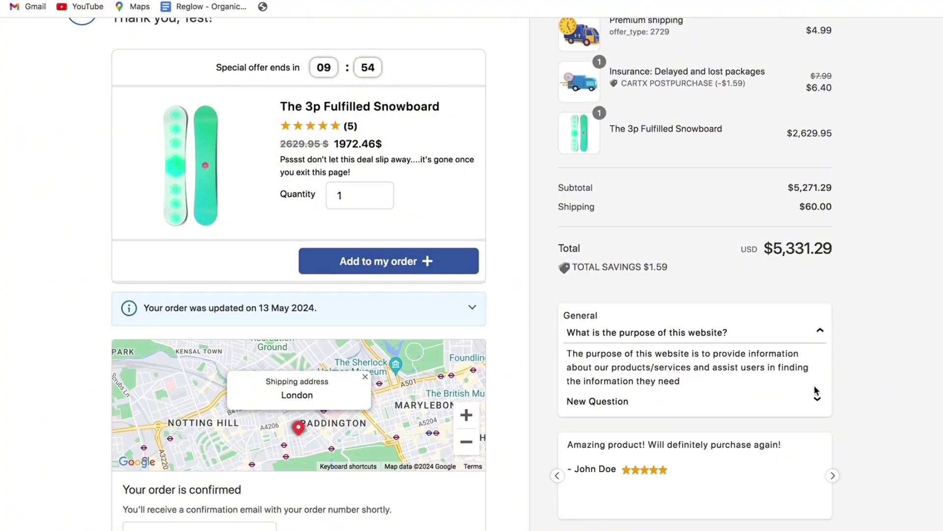
{"action": "left_click", "coordinate": [818, 400]}
{"action": "scroll", "coordinate": [818, 405], "scroll_direction": "down", "scroll_amount": 3}
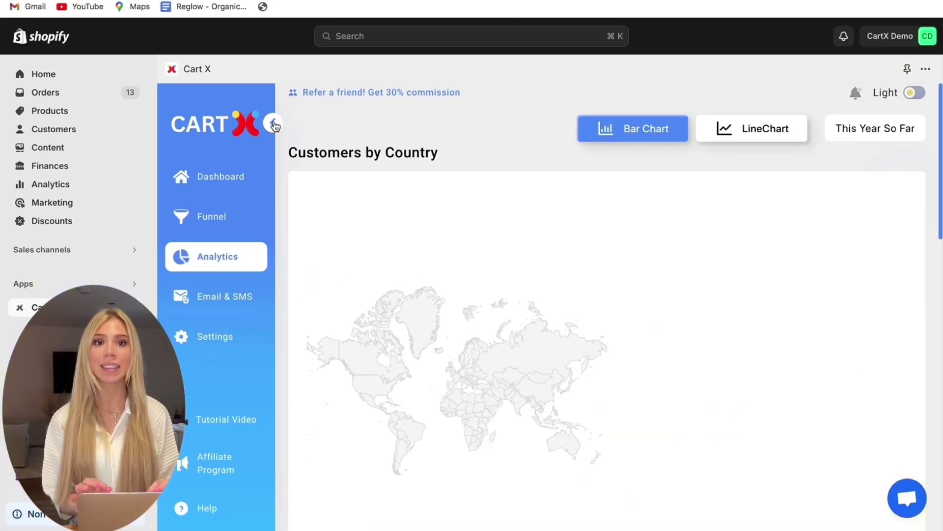
Collapse the Cart X sidebar and scroll through the analytics charts and top funnels tables.
{"action": "left_click", "coordinate": [274, 124]}
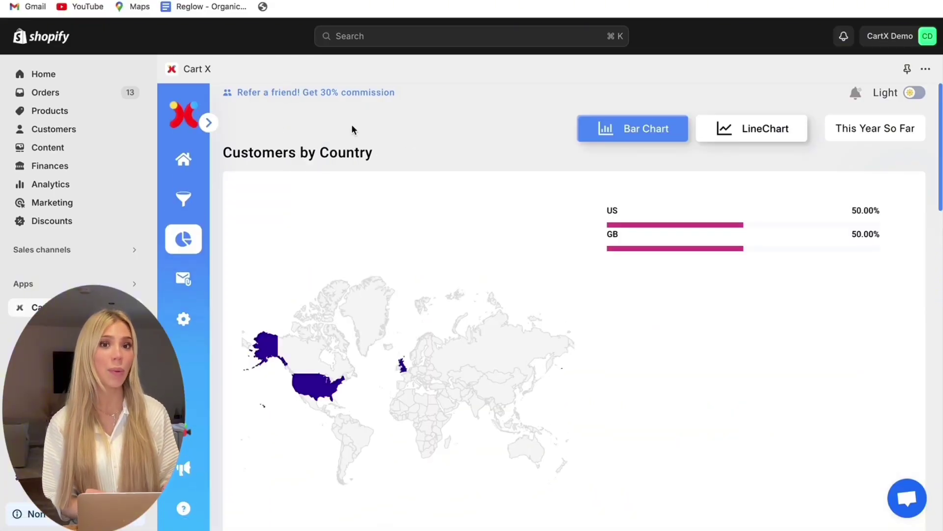
{"action": "scroll", "coordinate": [514, 125], "scroll_direction": "down", "scroll_amount": 10}
{"action": "scroll", "coordinate": [515, 125], "scroll_direction": "down", "scroll_amount": 10}
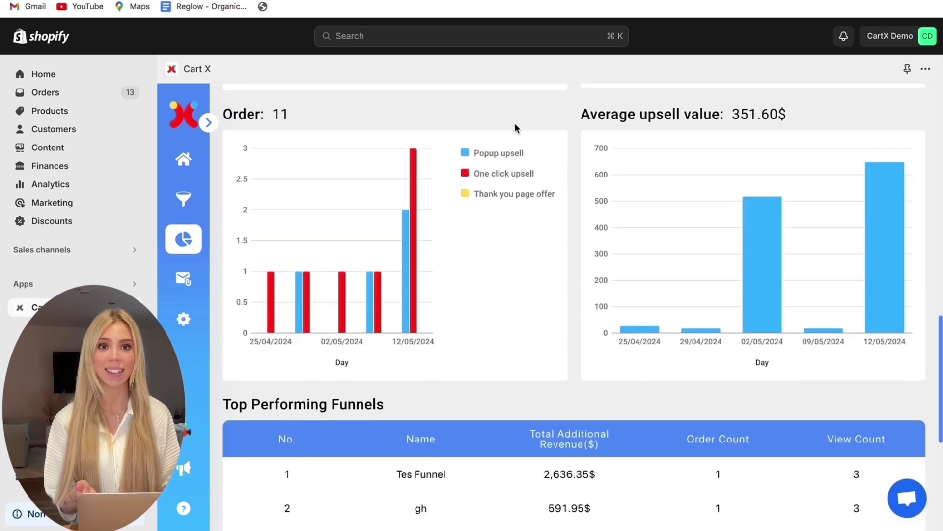
{"action": "scroll", "coordinate": [515, 128], "scroll_direction": "down", "scroll_amount": 3}
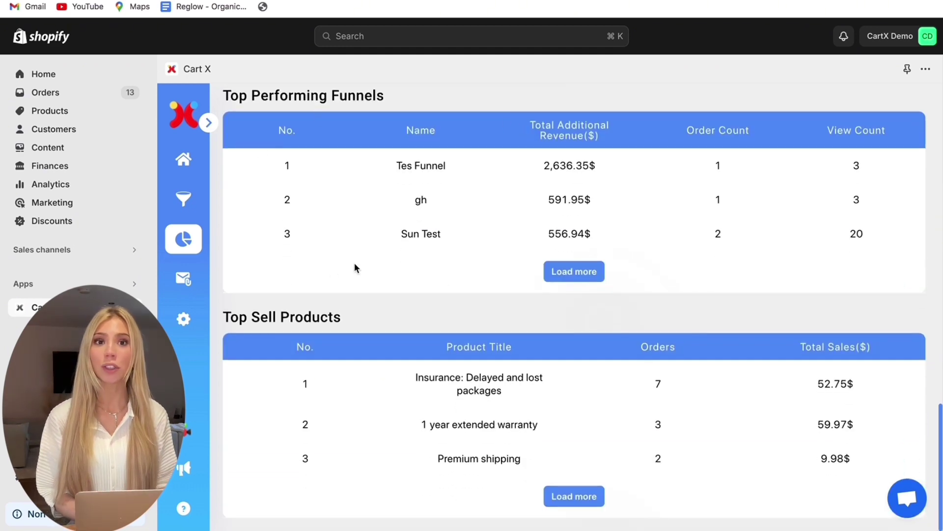
{"action": "scroll", "coordinate": [412, 364], "scroll_direction": "up", "scroll_amount": 10}
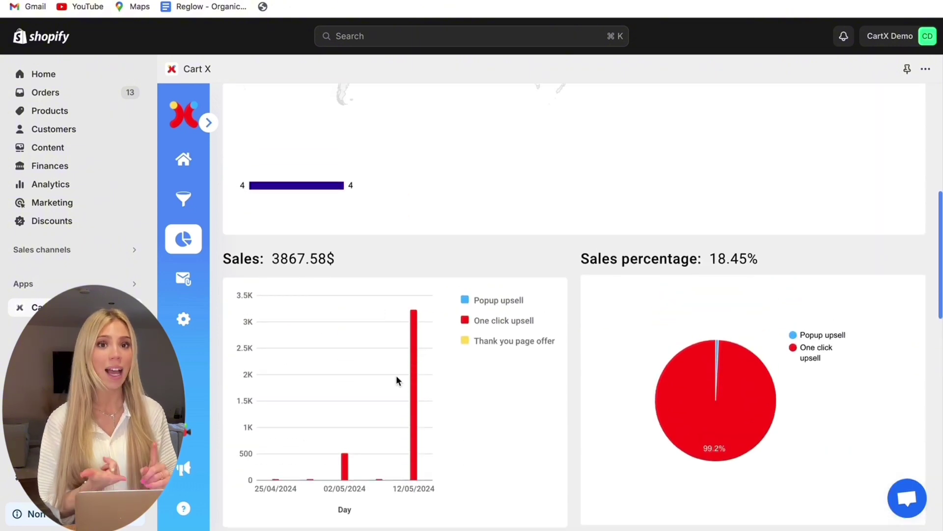
{"action": "scroll", "coordinate": [396, 378], "scroll_direction": "down", "scroll_amount": 6}
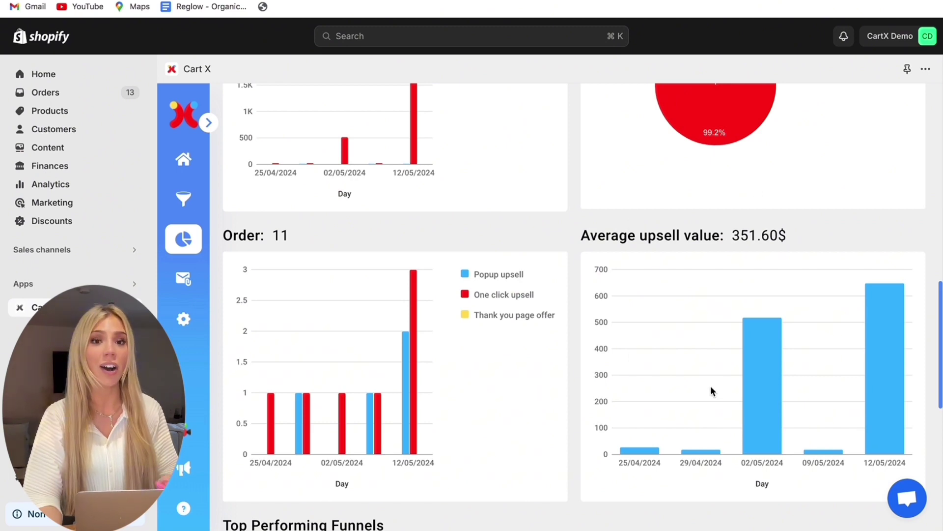
{"action": "scroll", "coordinate": [714, 392], "scroll_direction": "up", "scroll_amount": 5}
{"action": "scroll", "coordinate": [712, 390], "scroll_direction": "up", "scroll_amount": 7}
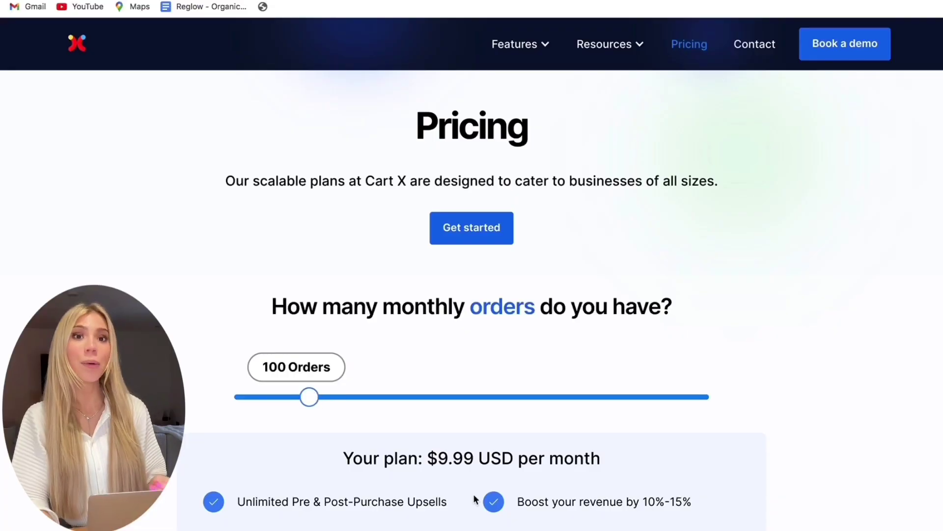
Drag the monthly orders slider to 4001+ to show the $149.99 plus $0.03 per order plan.
{"action": "scroll", "coordinate": [457, 446], "scroll_direction": "down", "scroll_amount": 3}
{"action": "scroll", "coordinate": [412, 348], "scroll_direction": "down", "scroll_amount": 2}
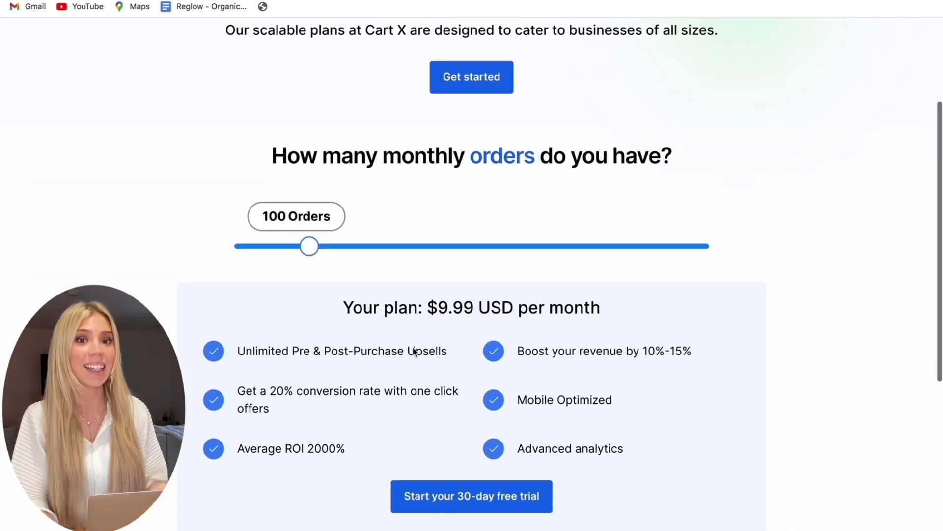
{"action": "left_click_drag", "start_coordinate": [310, 245], "coordinate": [376, 250]}
{"action": "left_click_drag", "start_coordinate": [499, 248], "coordinate": [710, 251]}
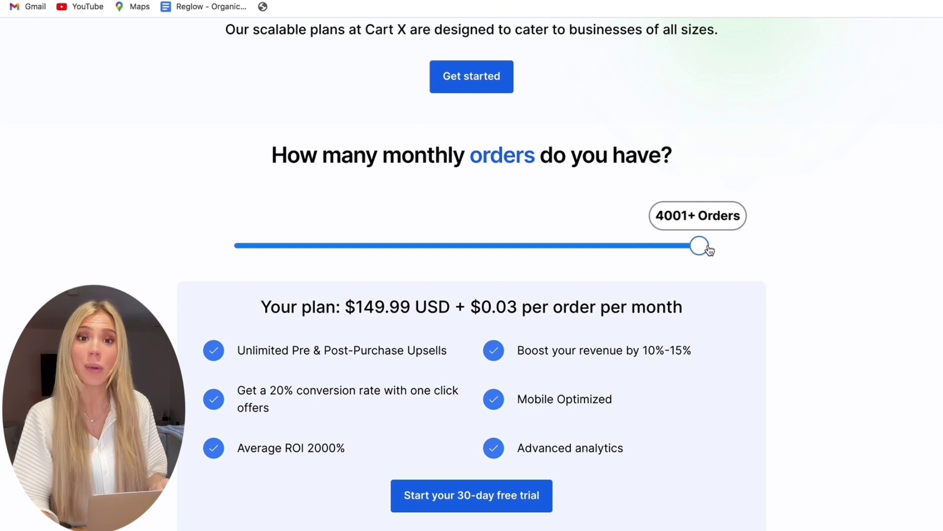